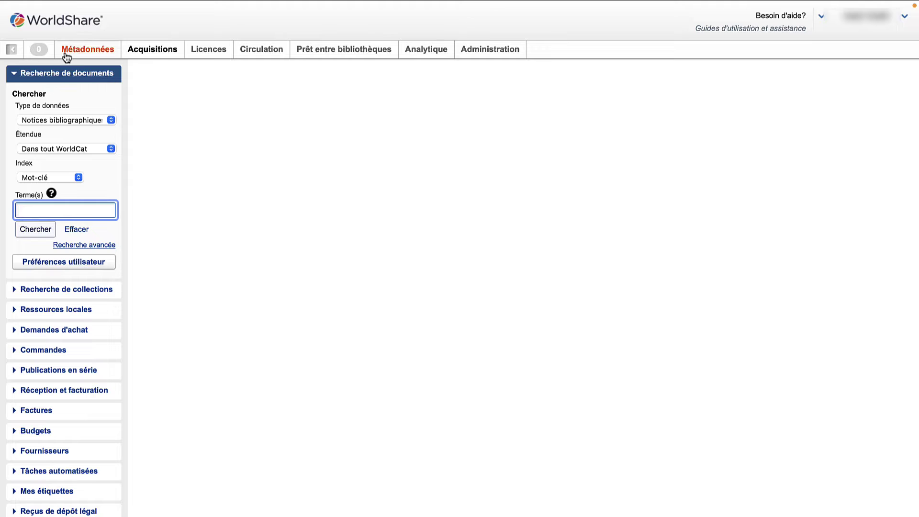
pyautogui.click(78, 178)
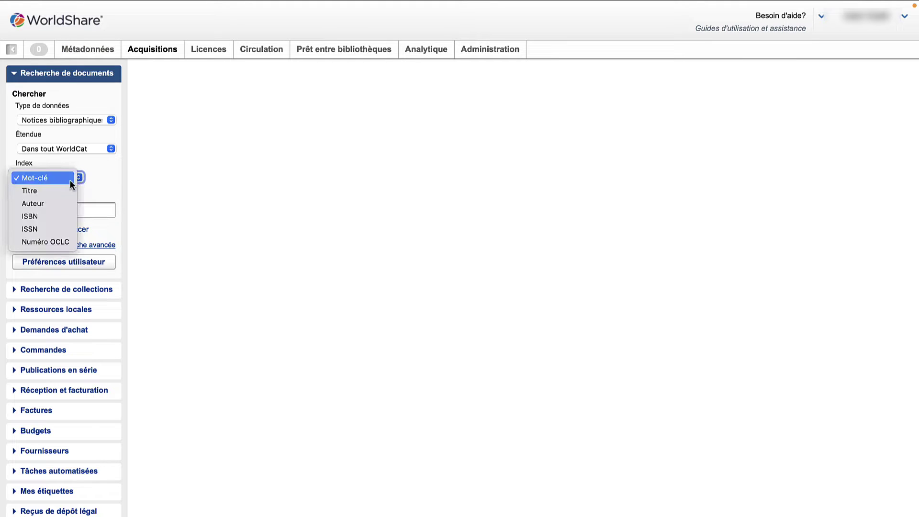
pyautogui.click(45, 216)
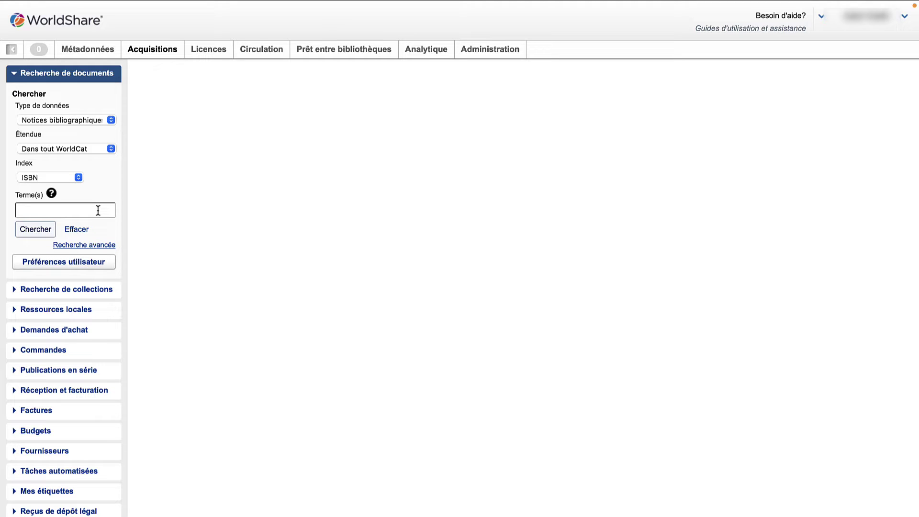
pyautogui.click(99, 211)
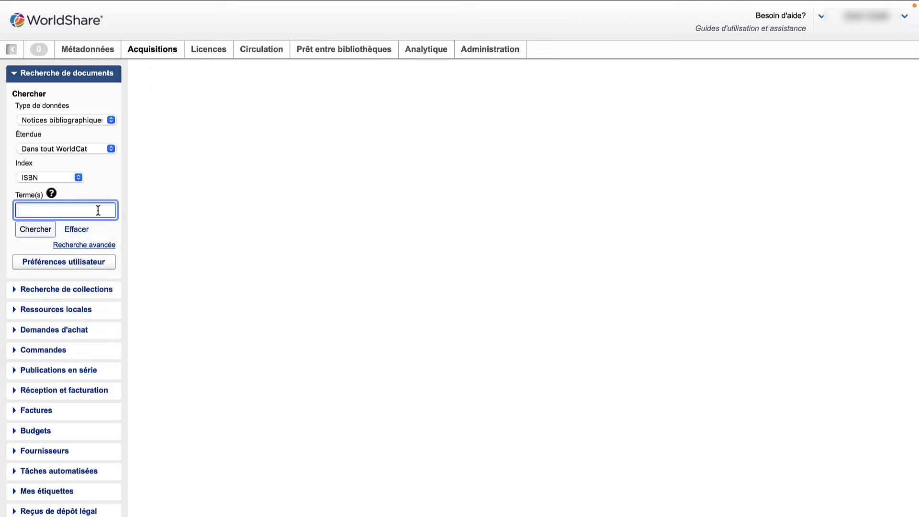
pyautogui.press('super+v')
pyautogui.click(42, 230)
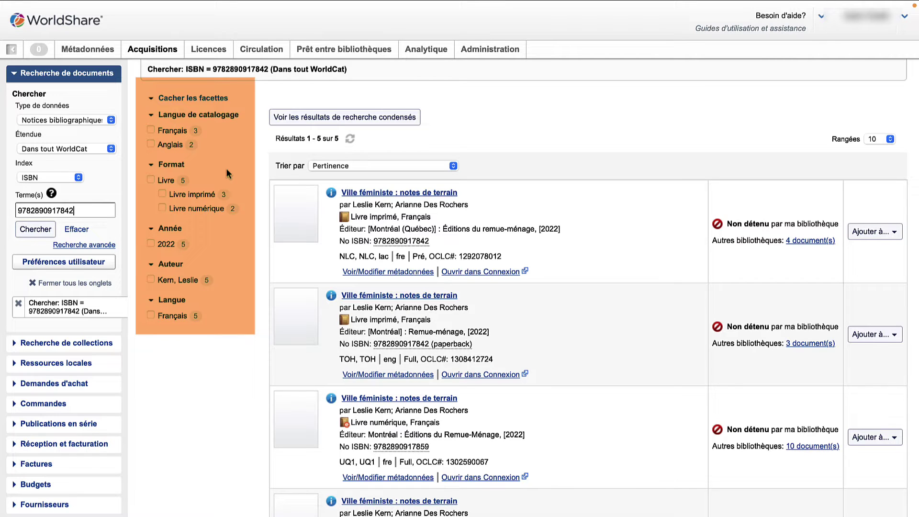
# Limit the search results to cataloguing language Français and format Livre imprimé.
pyautogui.click(151, 130)
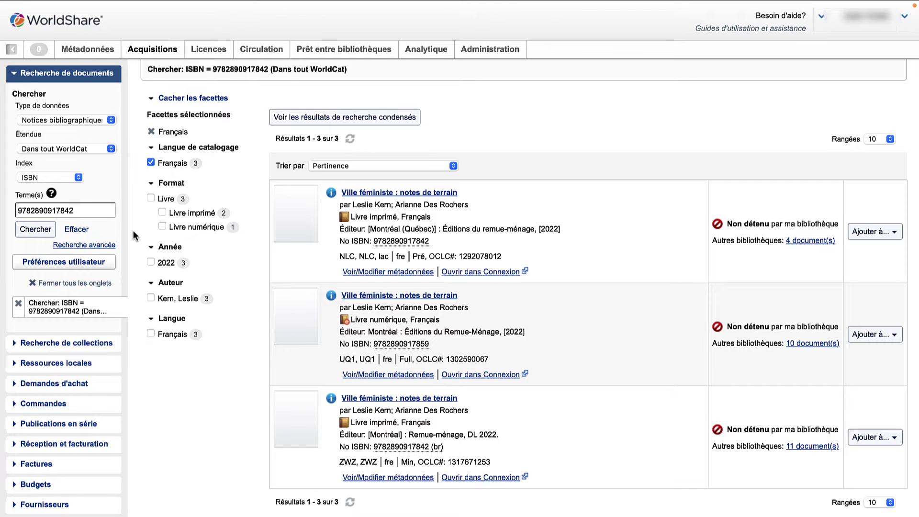
pyautogui.click(162, 212)
pyautogui.moveTo(332, 194)
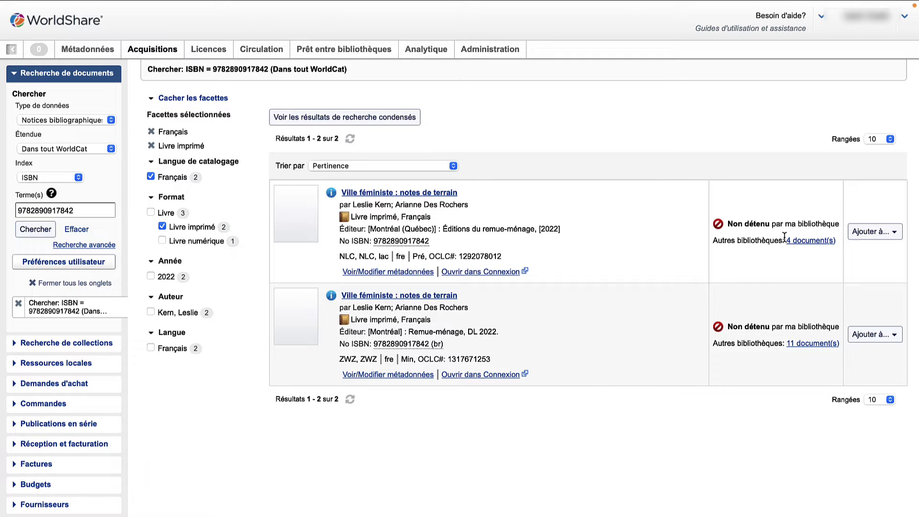
# Start adding the first result to an order, with acquisition type Unique and processing type Monographie.
pyautogui.click(892, 233)
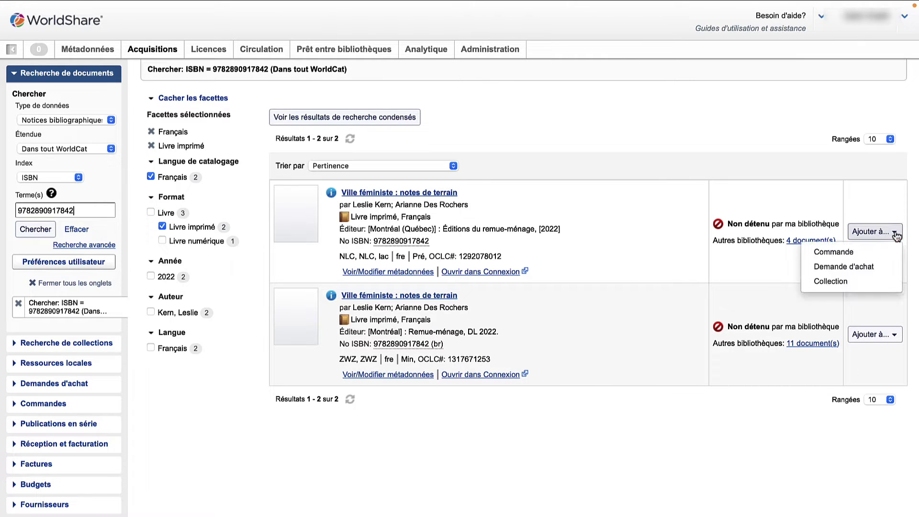
pyautogui.click(837, 253)
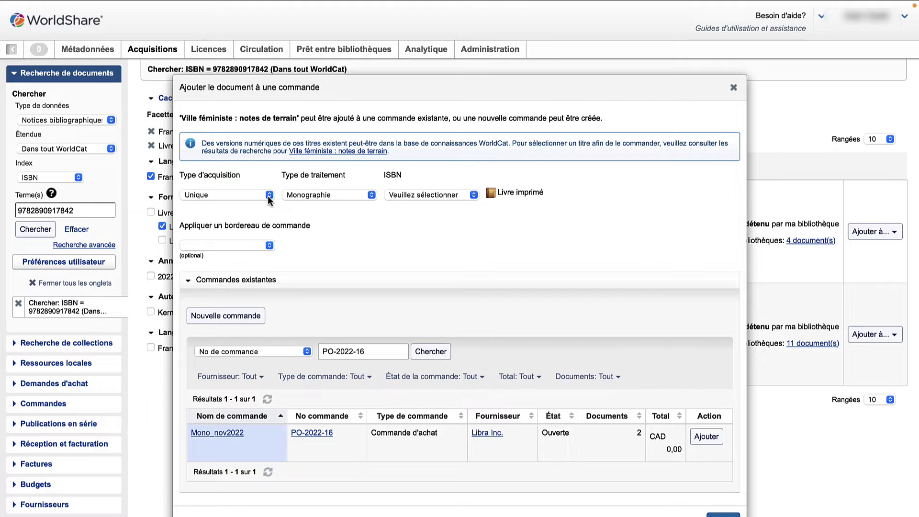
pyautogui.click(269, 195)
pyautogui.click(230, 194)
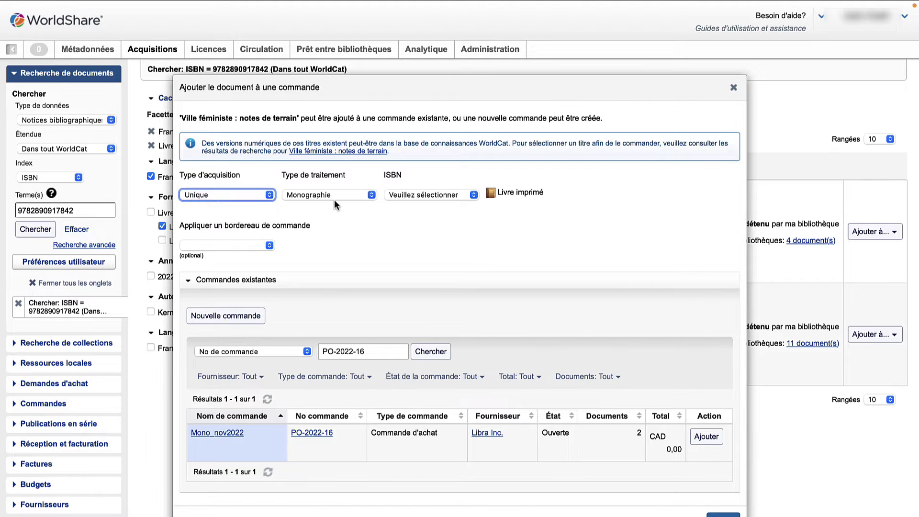
pyautogui.click(372, 195)
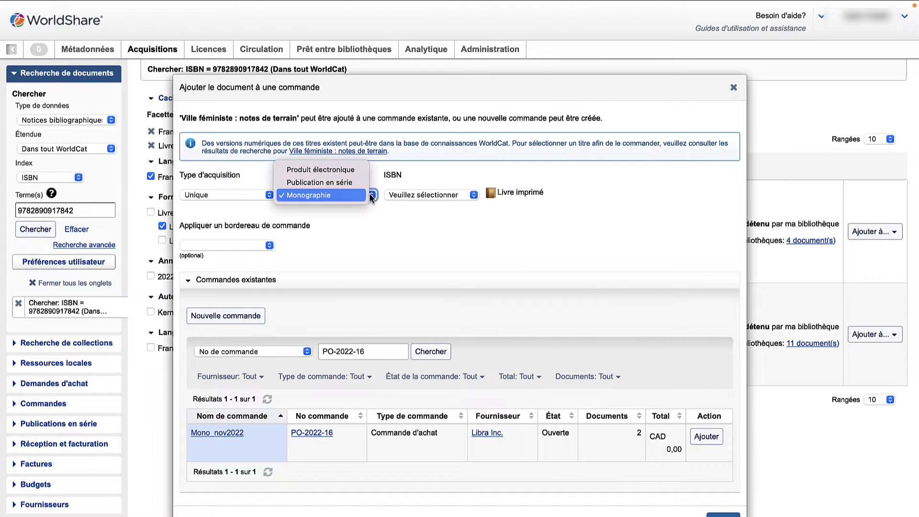
pyautogui.click(336, 193)
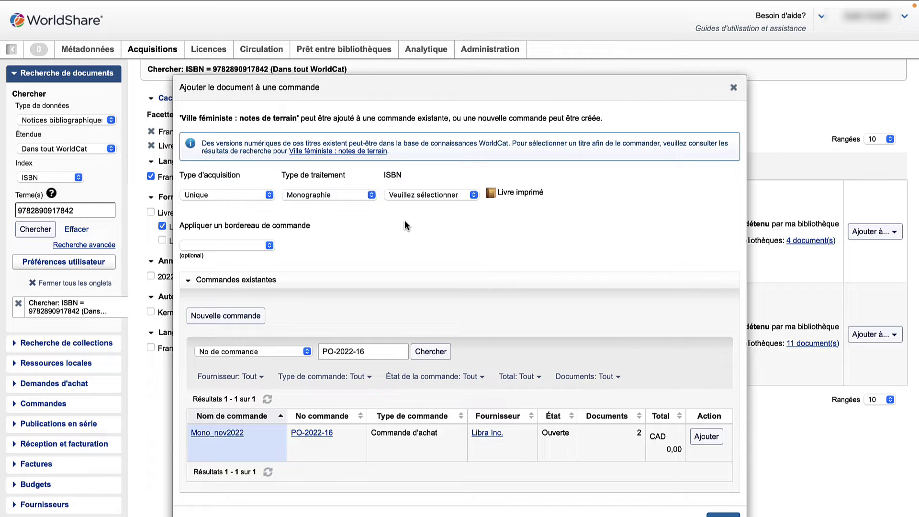
pyautogui.click(474, 195)
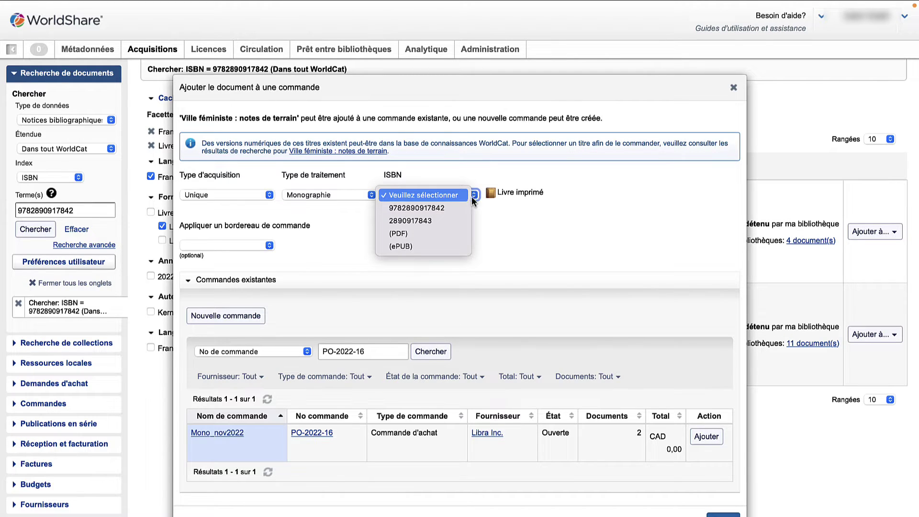
pyautogui.click(446, 206)
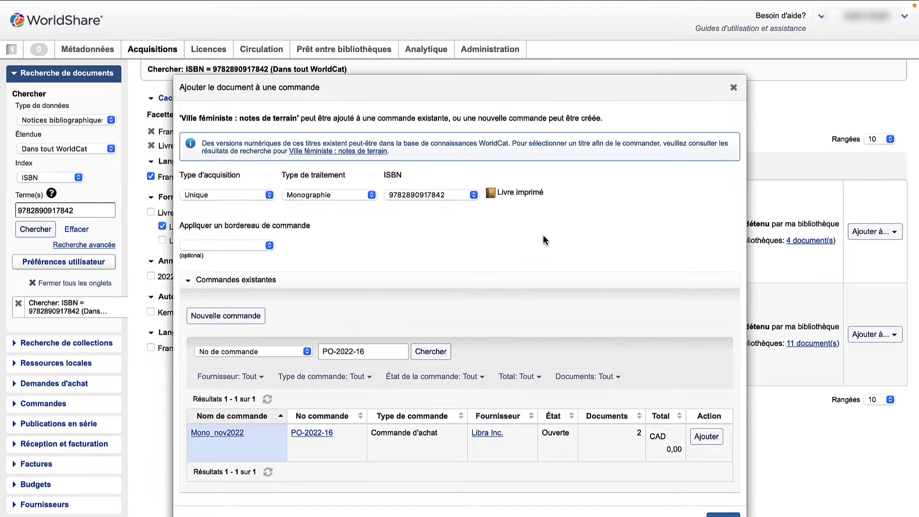
pyautogui.click(269, 245)
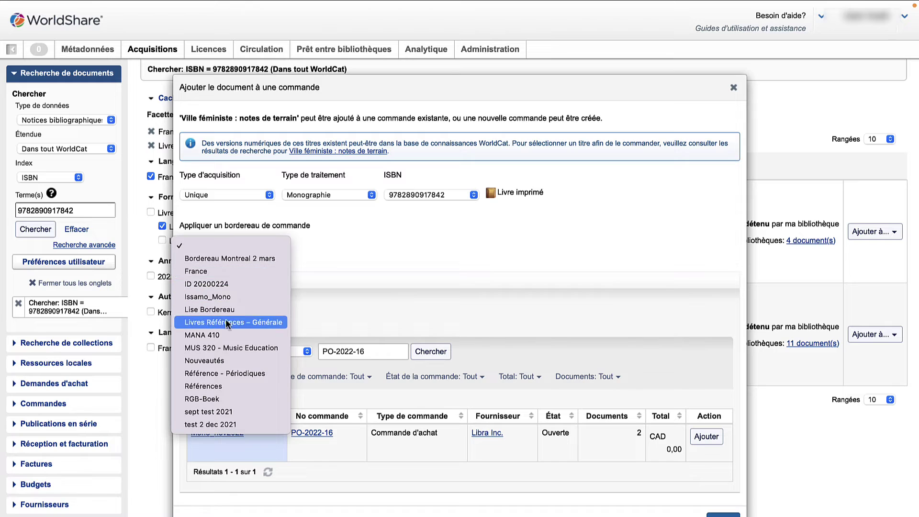
pyautogui.click(242, 361)
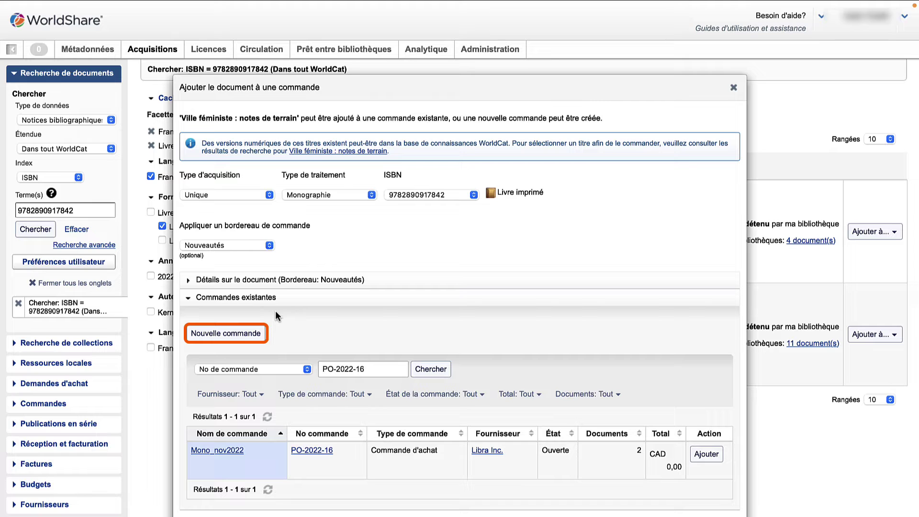
# Create the order Mono_Nov_2022 of type Commande d'achat with supplier Libra Inc., and add the book to it.
pyautogui.click(242, 337)
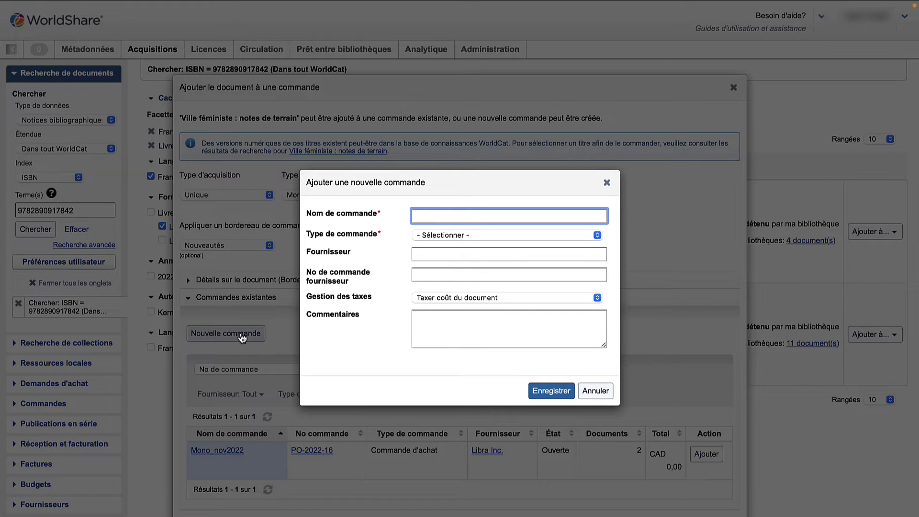
pyautogui.write('Mono')
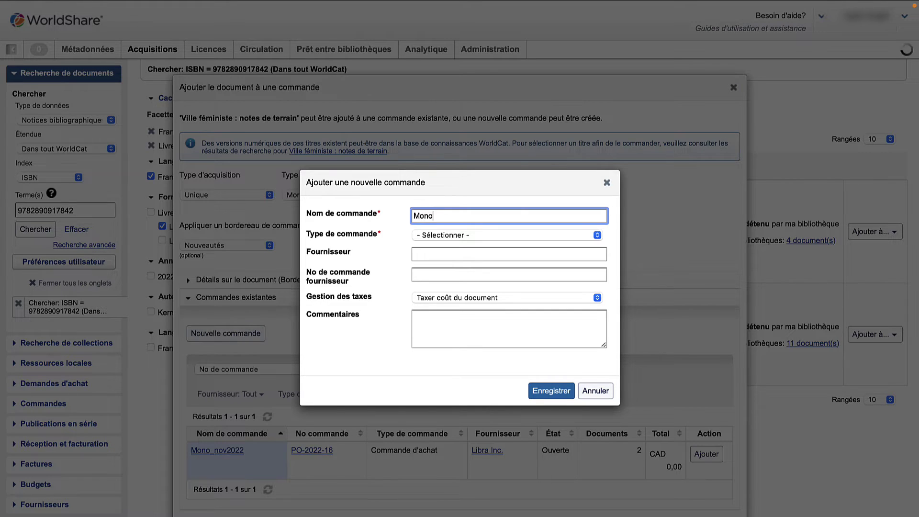
pyautogui.write('_Nov_2022')
pyautogui.click(441, 234)
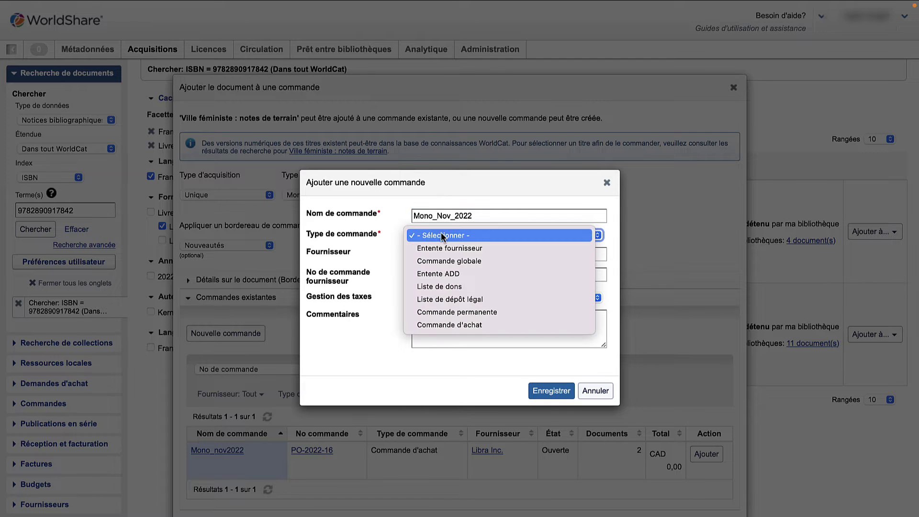
pyautogui.click(447, 323)
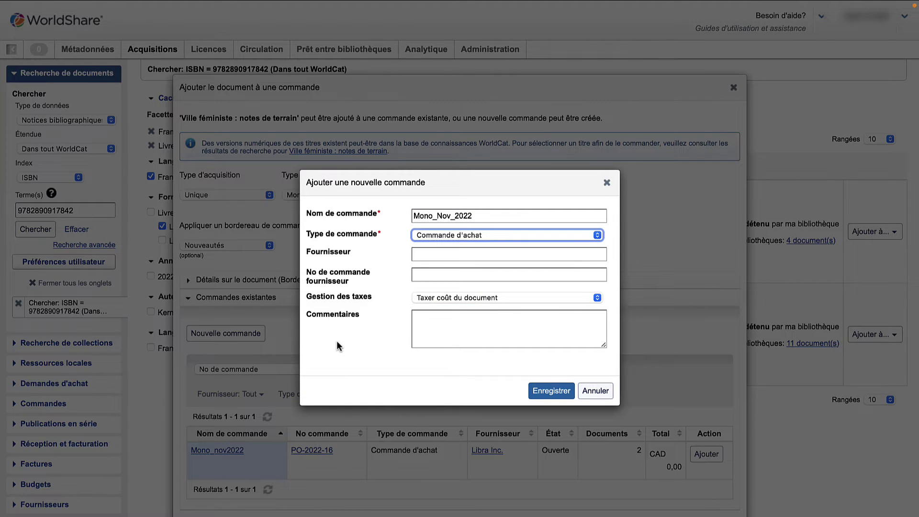
pyautogui.click(447, 256)
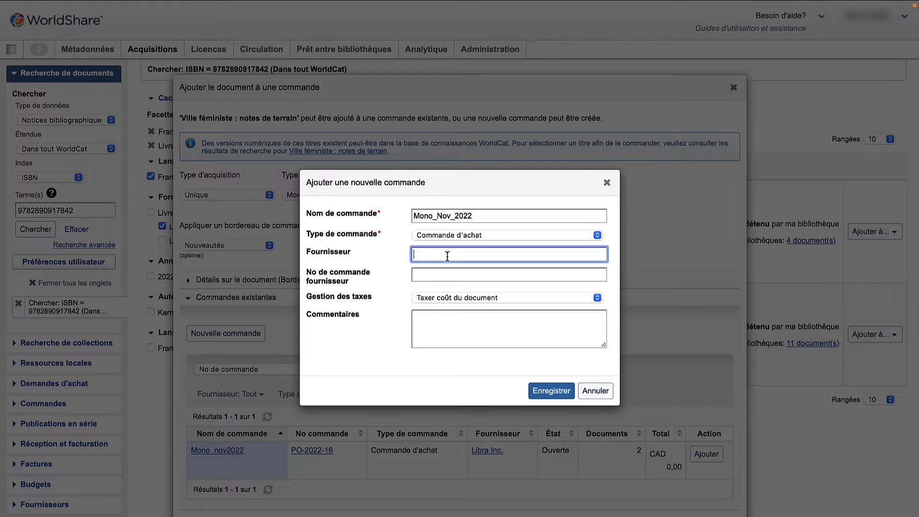
pyautogui.write('libr')
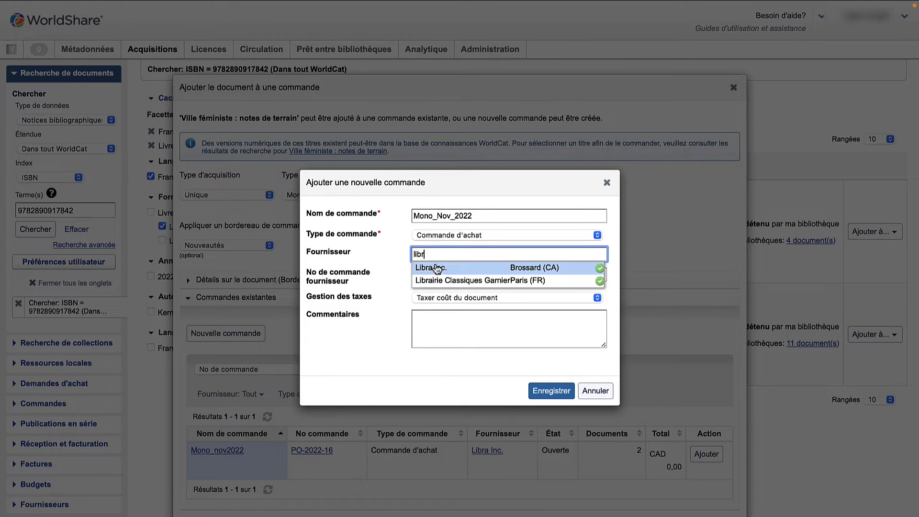
pyautogui.click(431, 269)
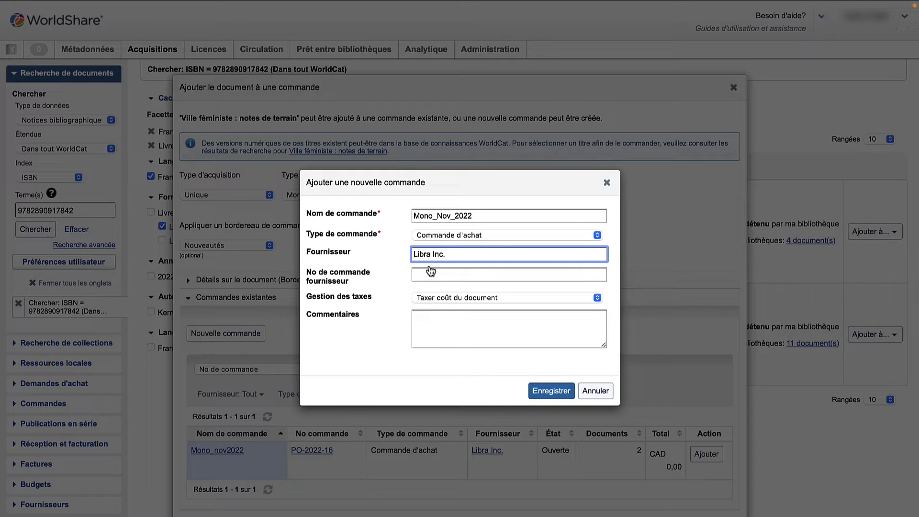
pyautogui.click(386, 232)
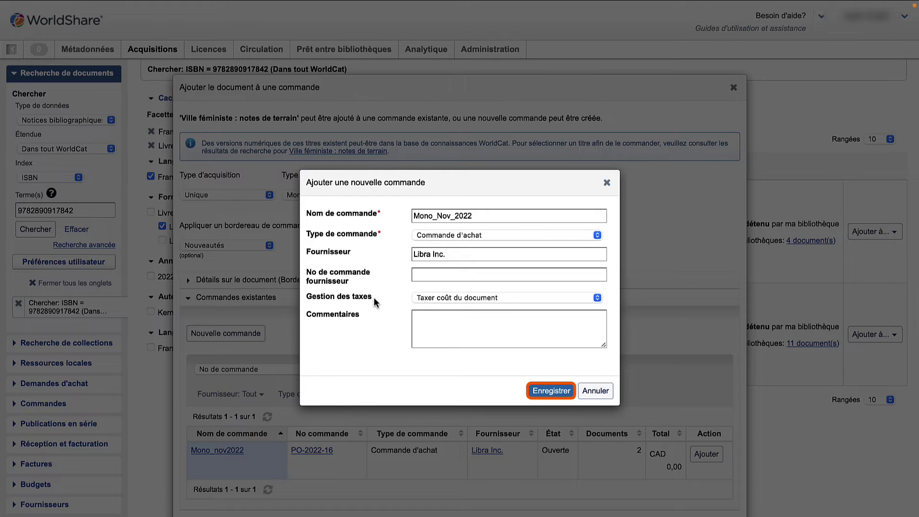
pyautogui.click(563, 390)
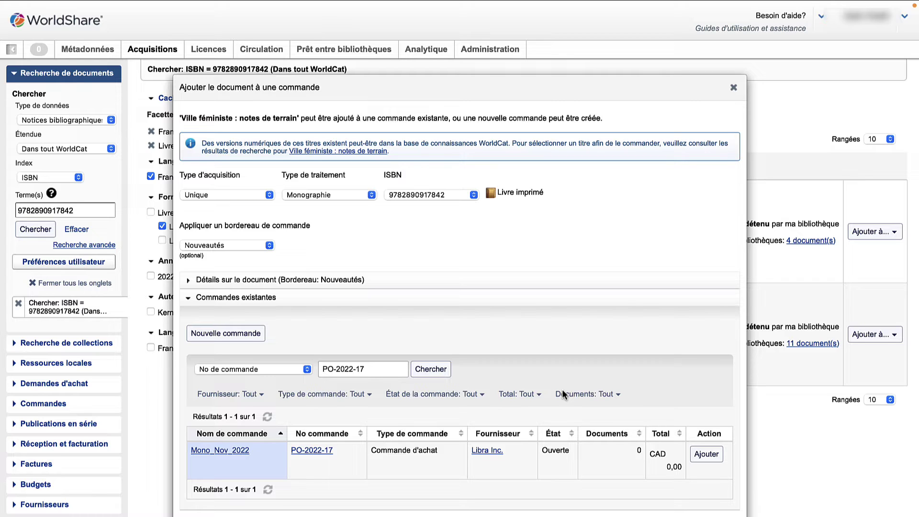
pyautogui.click(709, 455)
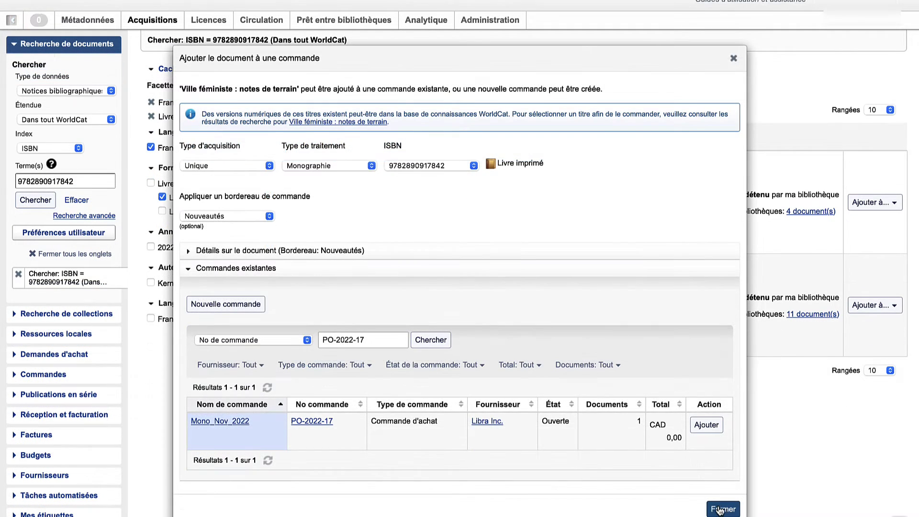
pyautogui.click(723, 510)
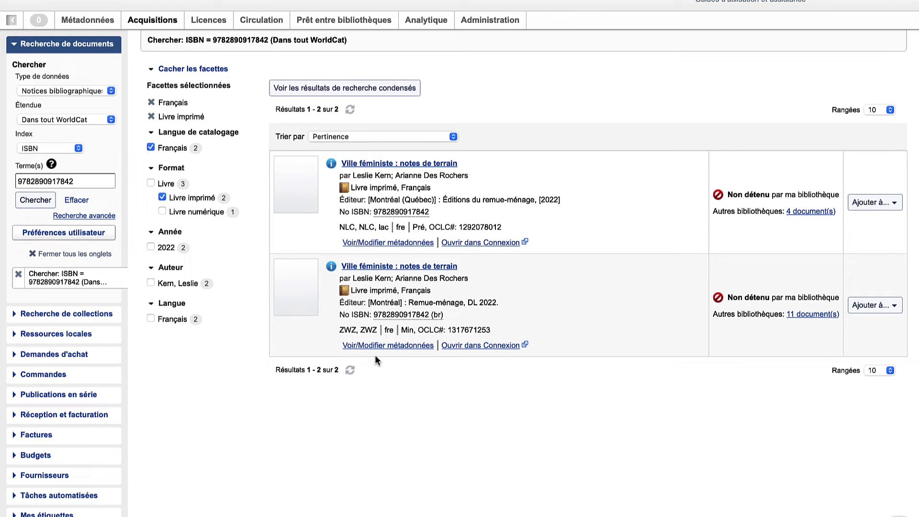
pyautogui.doubleClick(54, 182)
pyautogui.hotkey('ctrl', 'v')
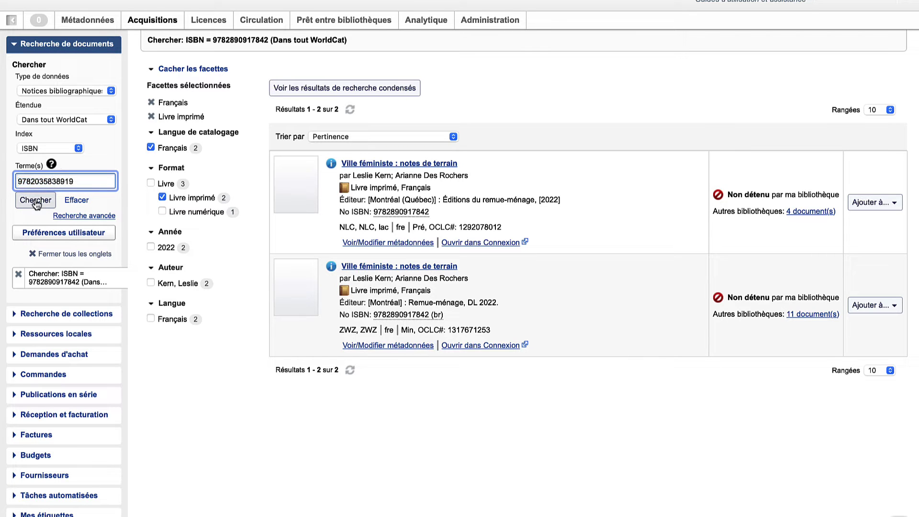
pyautogui.click(35, 202)
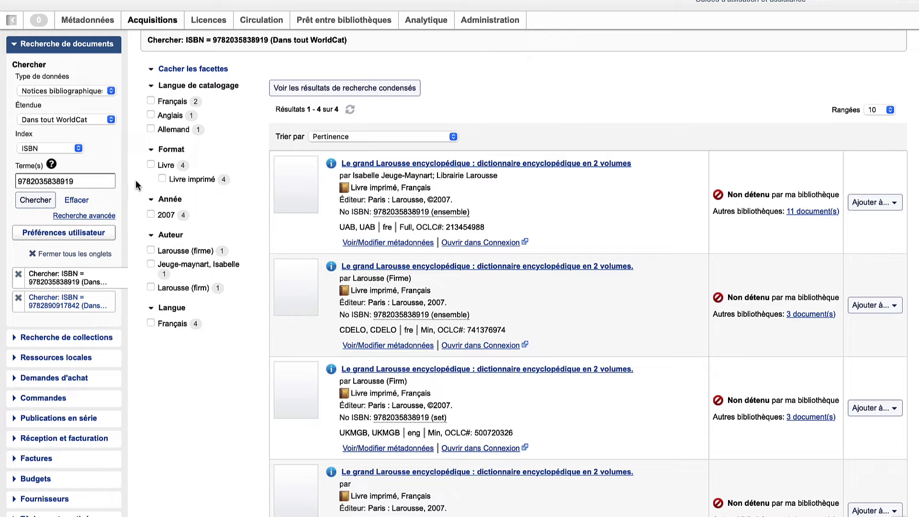
pyautogui.click(151, 102)
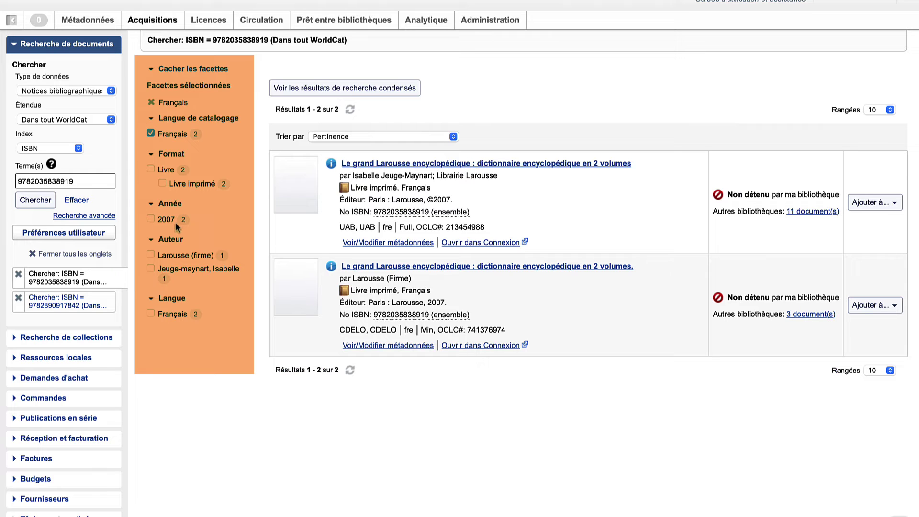
pyautogui.click(332, 165)
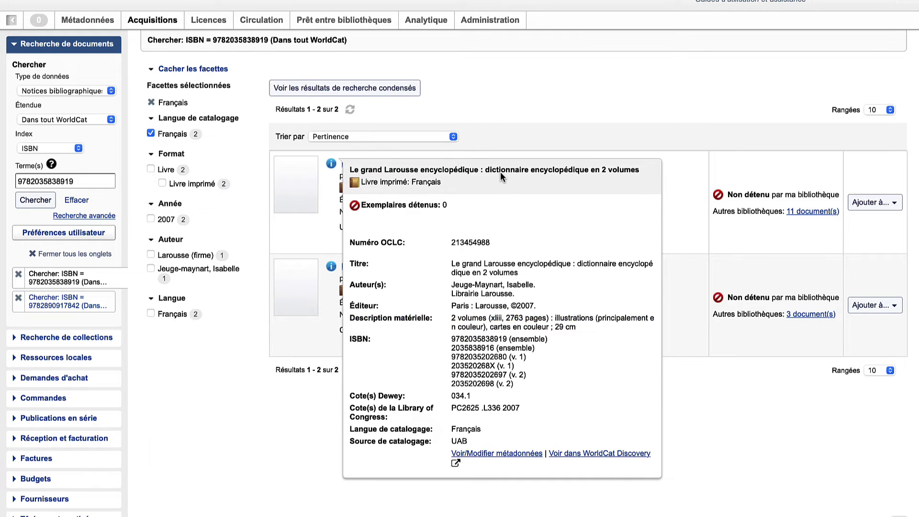
# Start adding the first Larousse record to an order, with acquisition type Unique and processing type Publication en série.
pyautogui.click(892, 203)
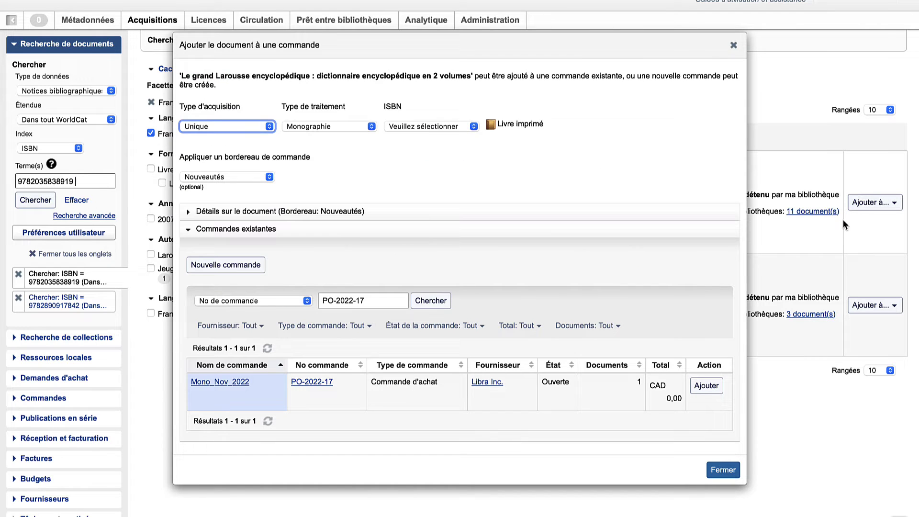
pyautogui.click(582, 136)
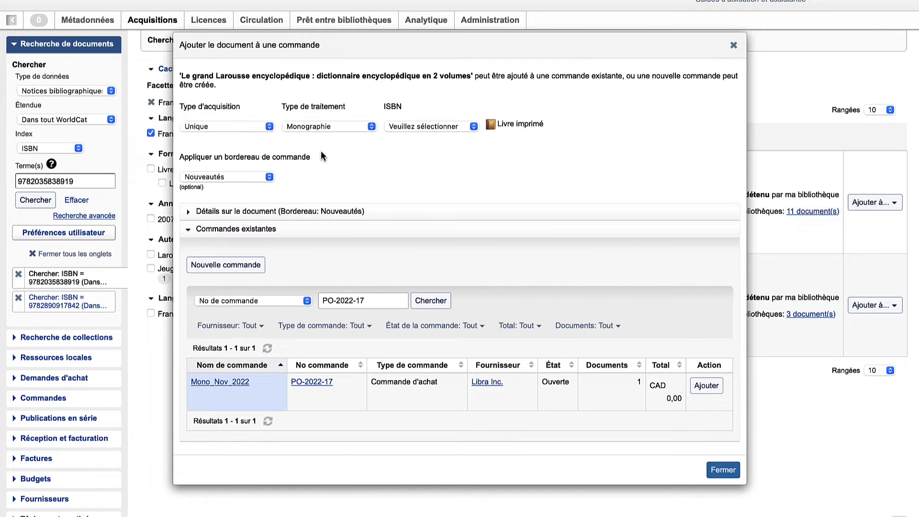
pyautogui.click(271, 127)
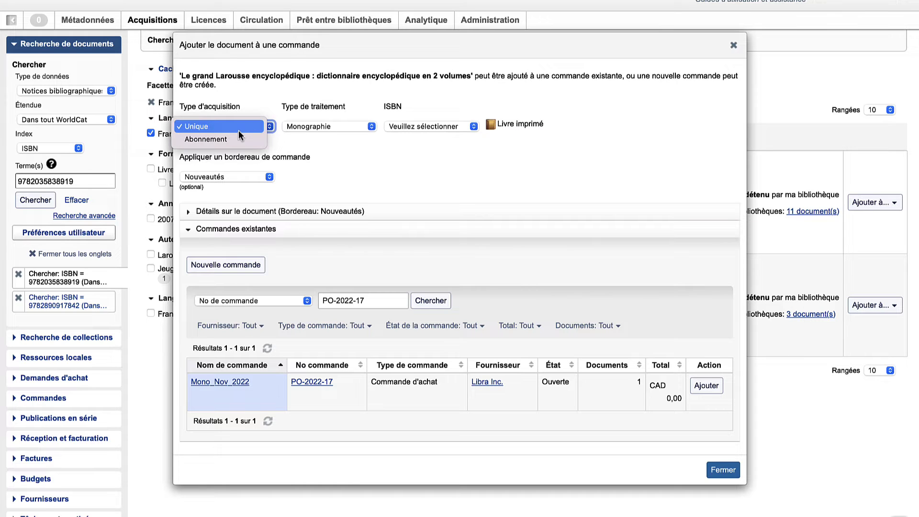
pyautogui.click(242, 126)
pyautogui.click(371, 127)
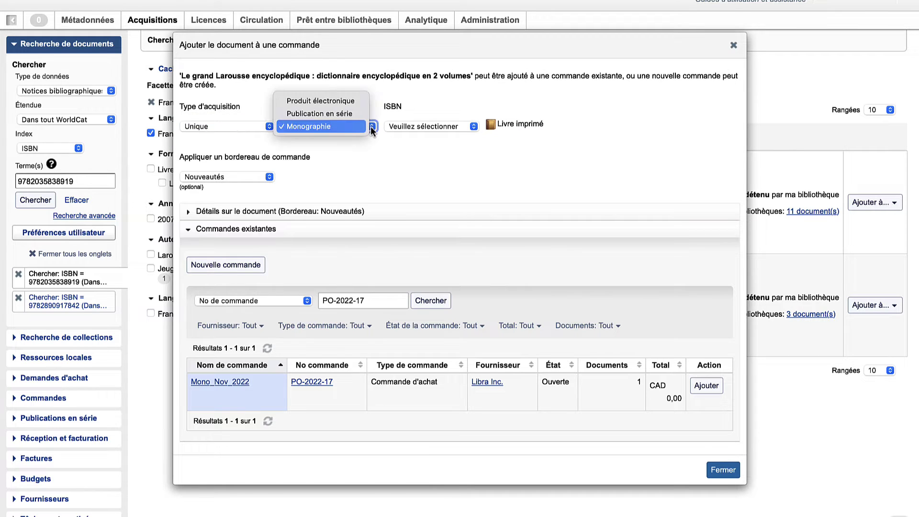
pyautogui.click(323, 115)
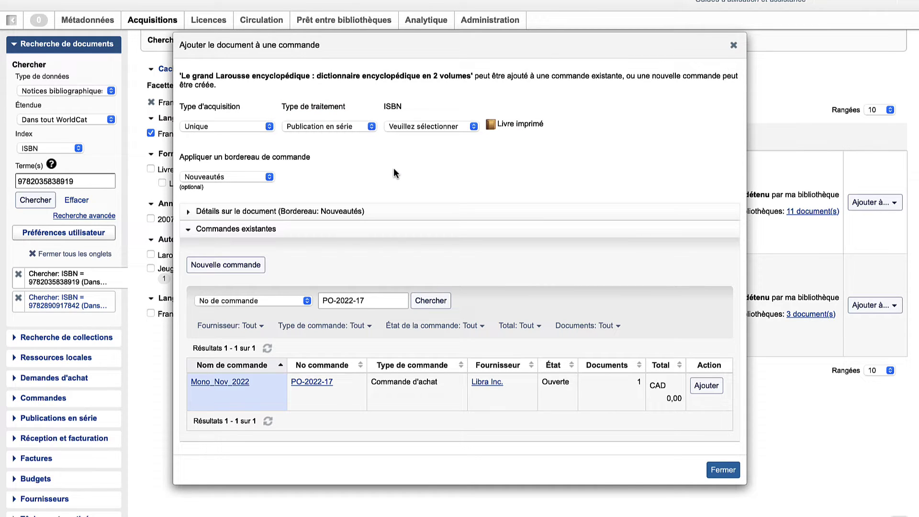
pyautogui.click(473, 127)
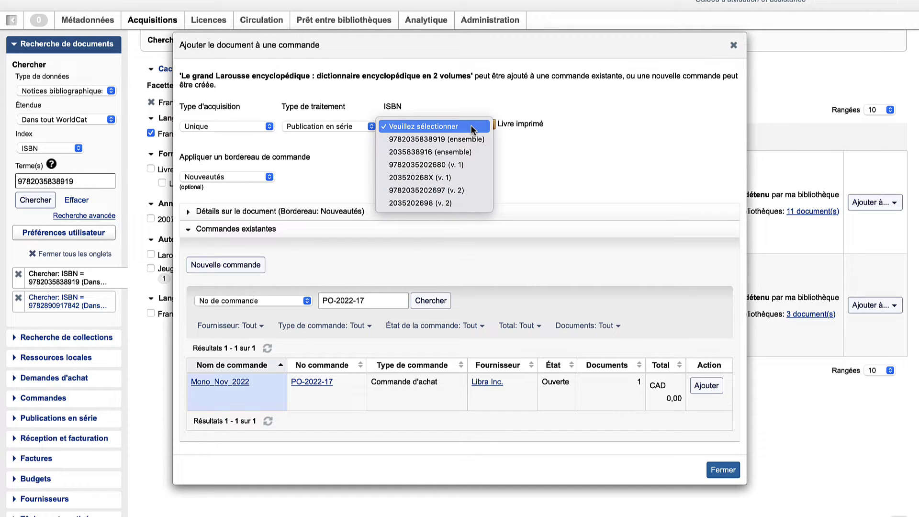
pyautogui.click(441, 139)
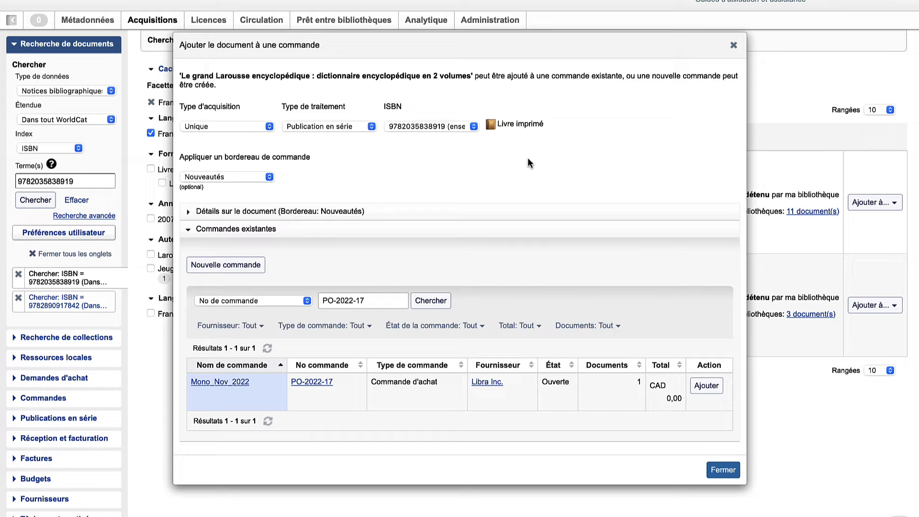
pyautogui.click(269, 176)
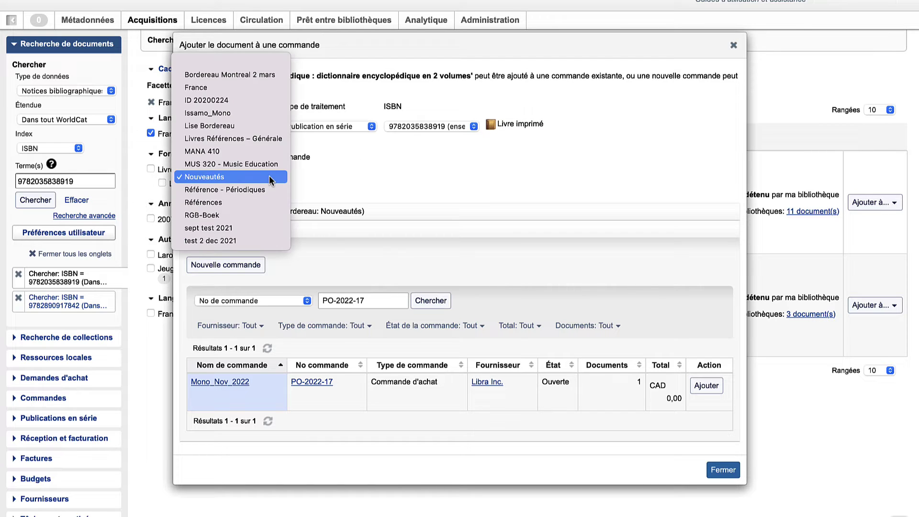
pyautogui.click(241, 62)
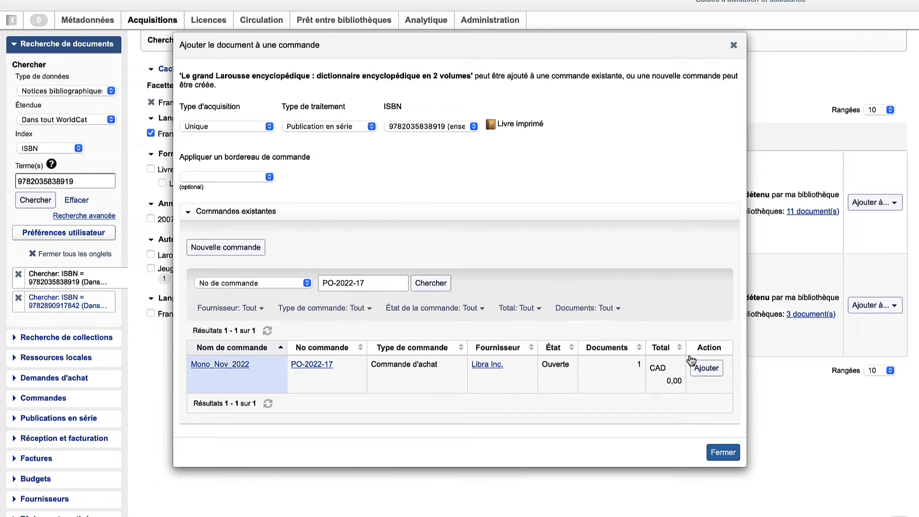
pyautogui.click(711, 371)
pyautogui.click(729, 457)
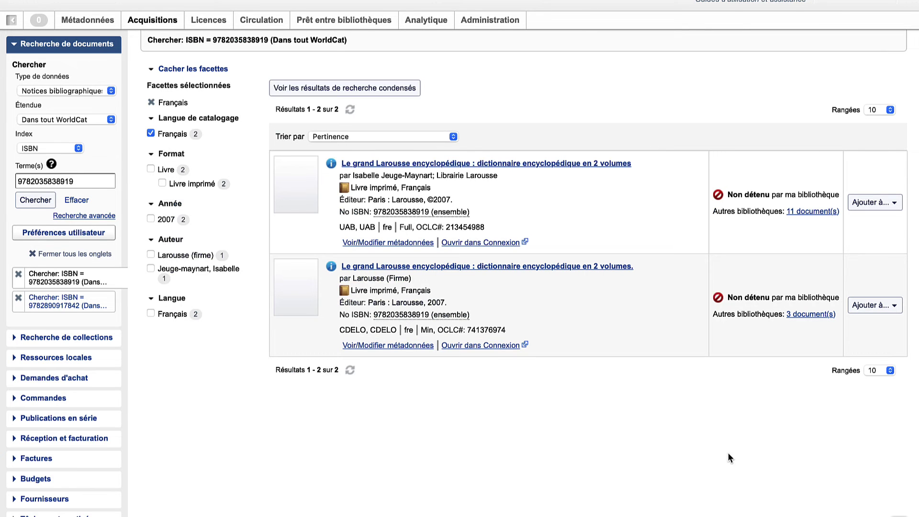
# Search the existing orders by name for "mono" and open the order Mono_Nov_2022.
pyautogui.click(13, 45)
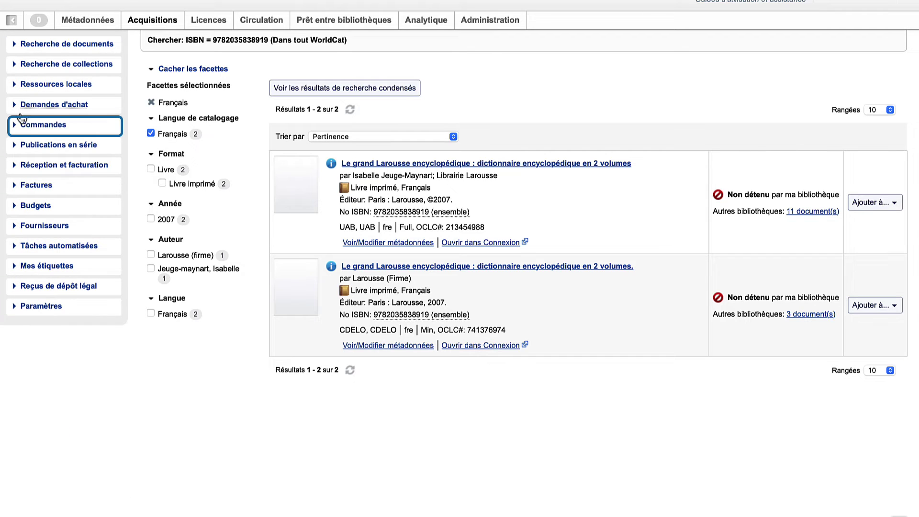
pyautogui.click(31, 126)
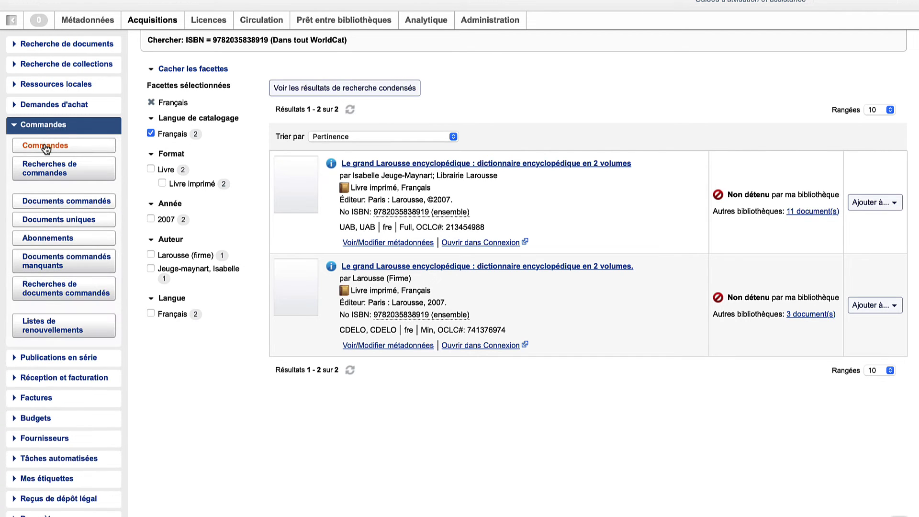
pyautogui.click(46, 149)
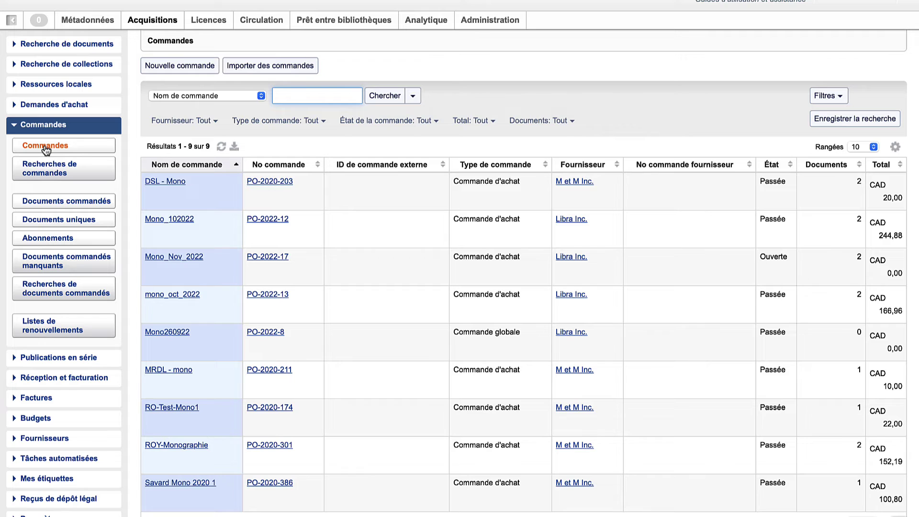
pyautogui.click(342, 104)
pyautogui.write('mono')
pyautogui.press('Tab')
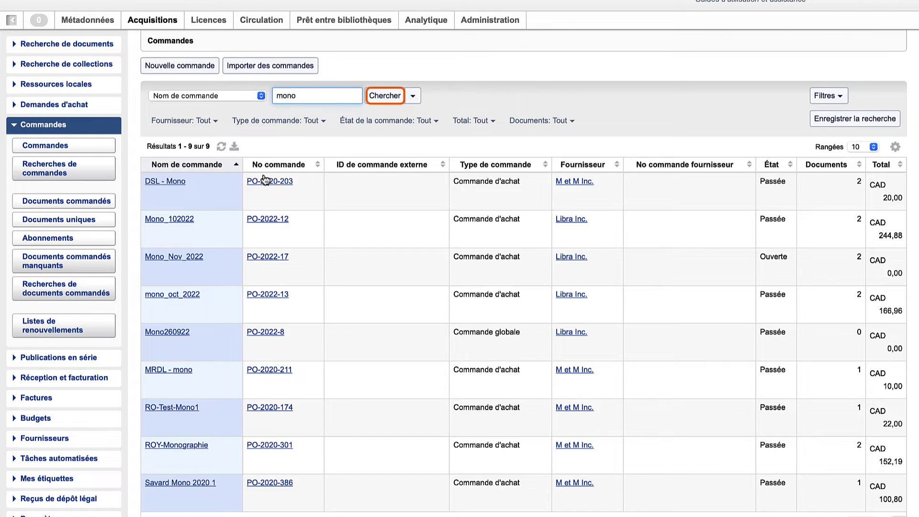
pyautogui.click(389, 99)
pyautogui.click(172, 259)
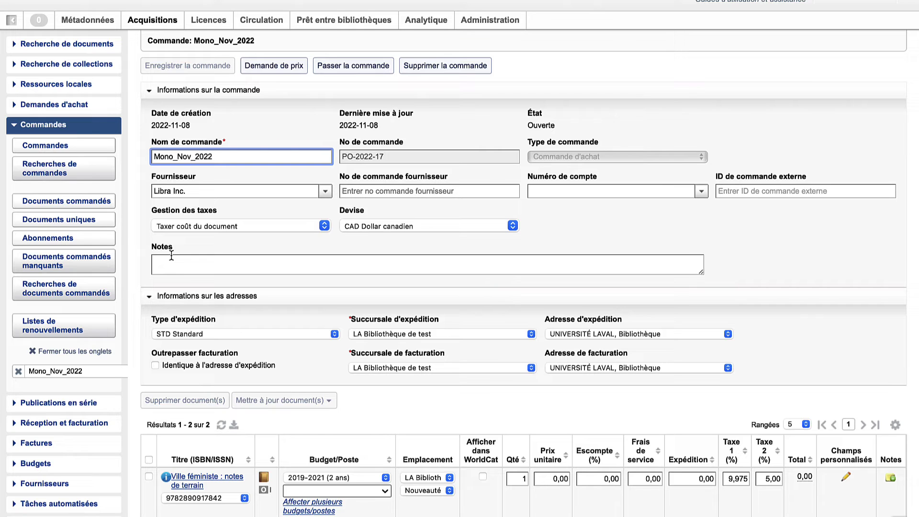
# Enter the external order ID in the order's information.
pyautogui.click(732, 191)
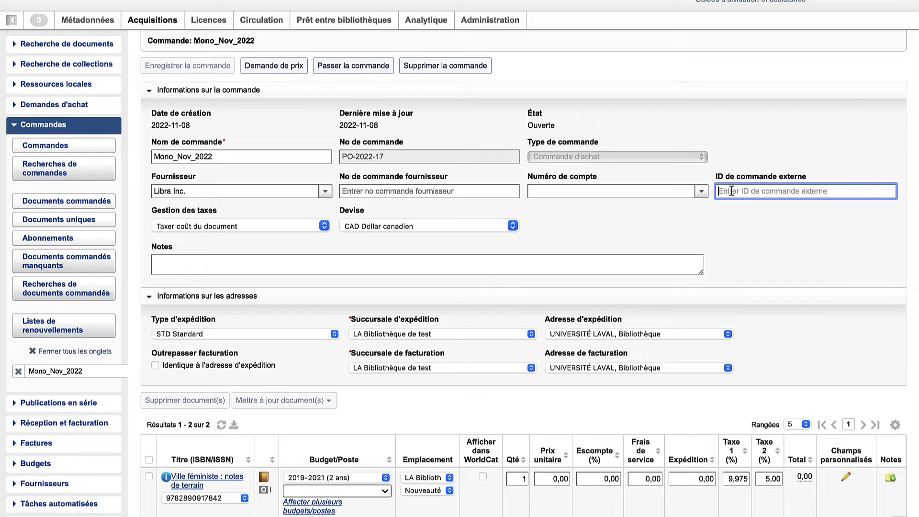
pyautogui.write('TS12345')
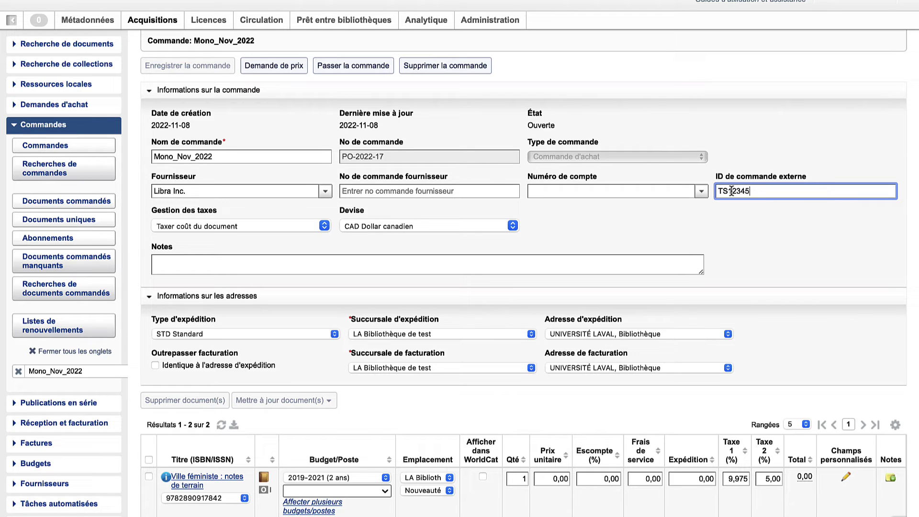
pyautogui.click(760, 233)
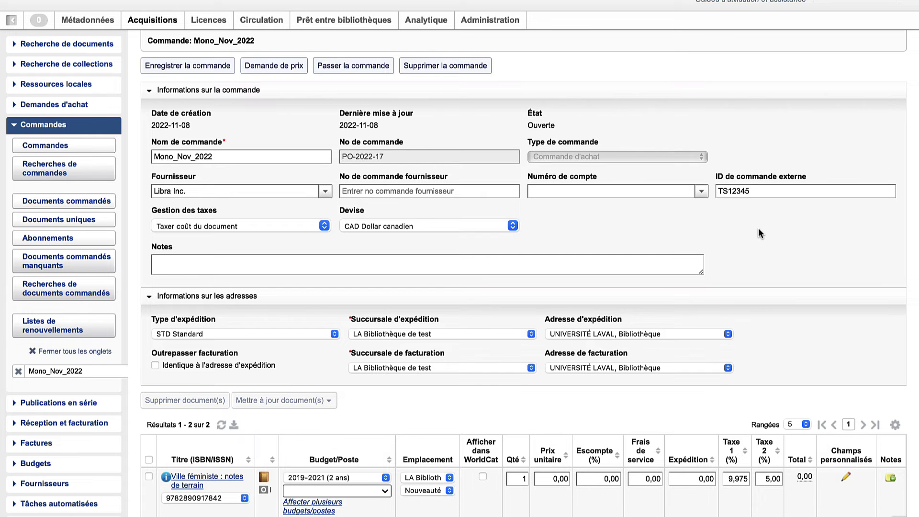
# Set the unit price to 50,00 for Ville féministe and 120,00 for Le grand Larousse encyclopédique.
pyautogui.scroll(-3, 758, 233)
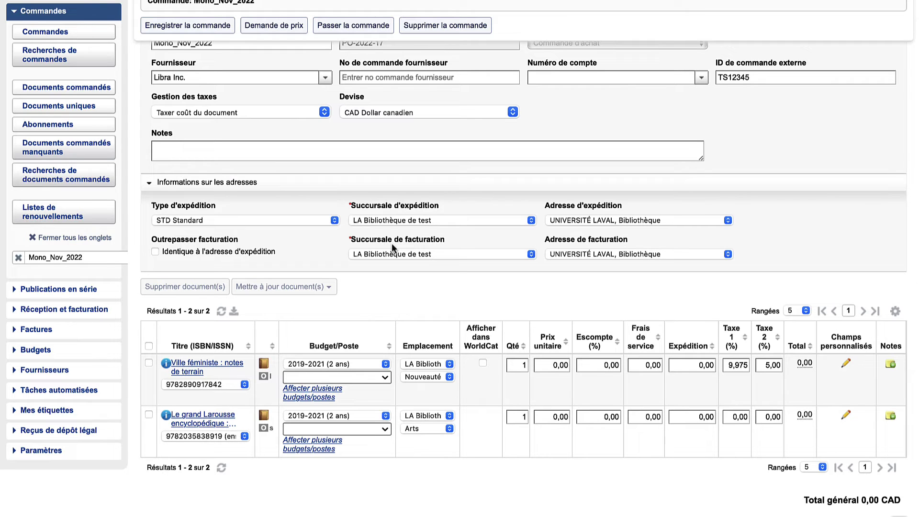
pyautogui.moveTo(168, 367)
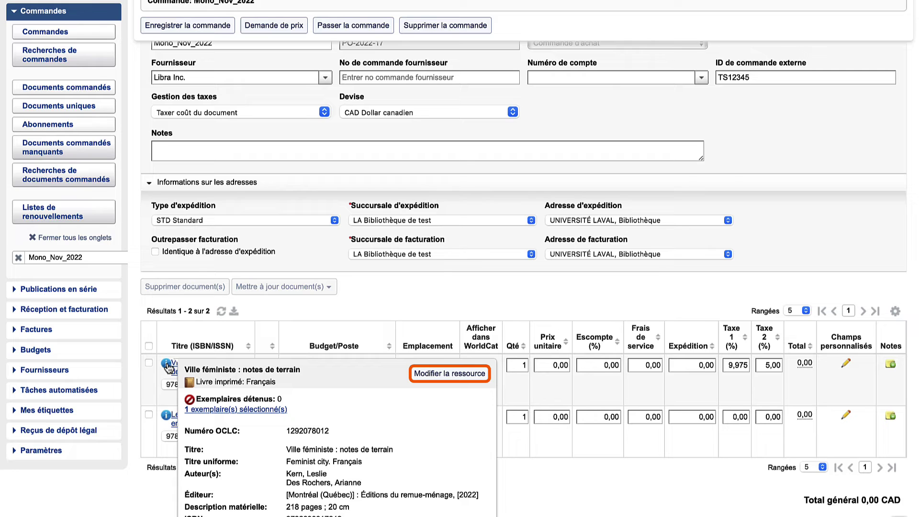
pyautogui.click(547, 365)
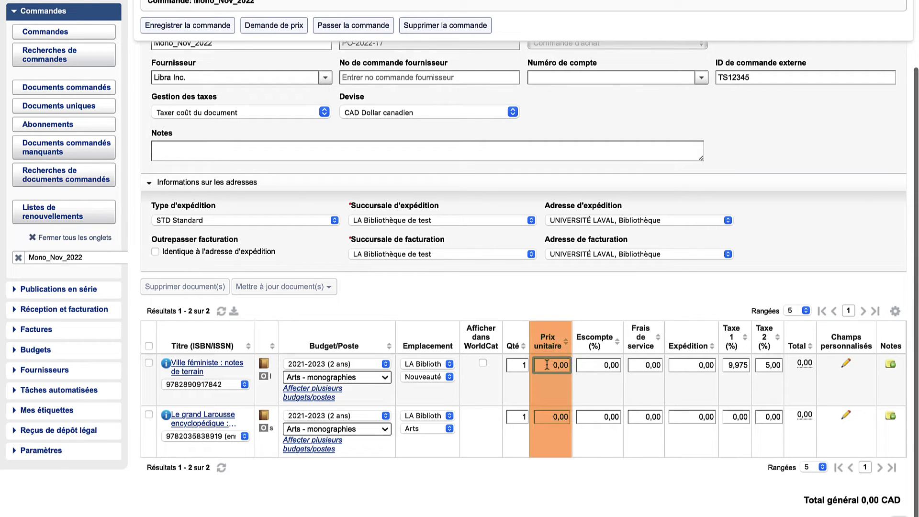
pyautogui.write('5')
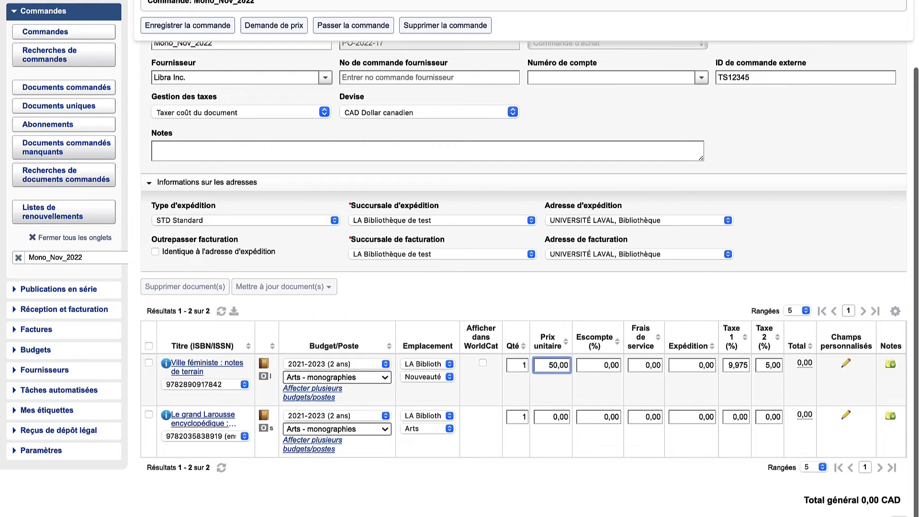
pyautogui.click(546, 417)
pyautogui.write('12')
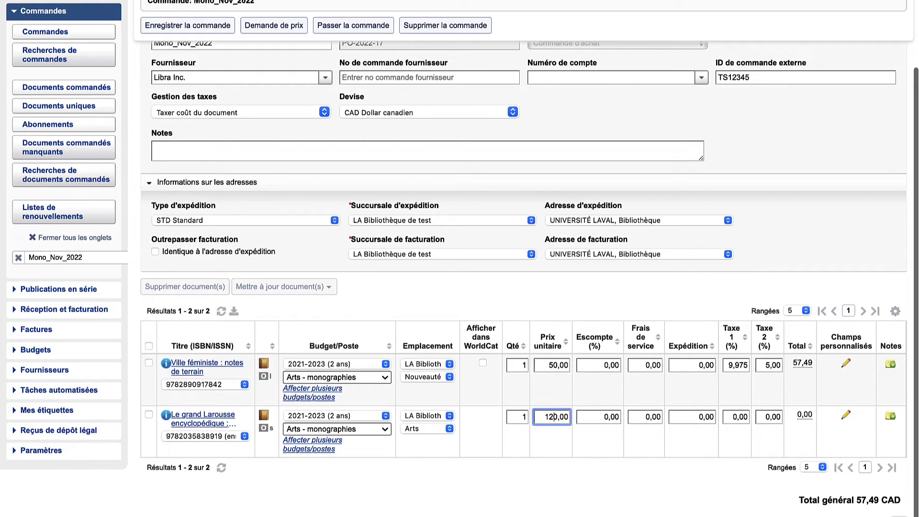
pyautogui.click(442, 489)
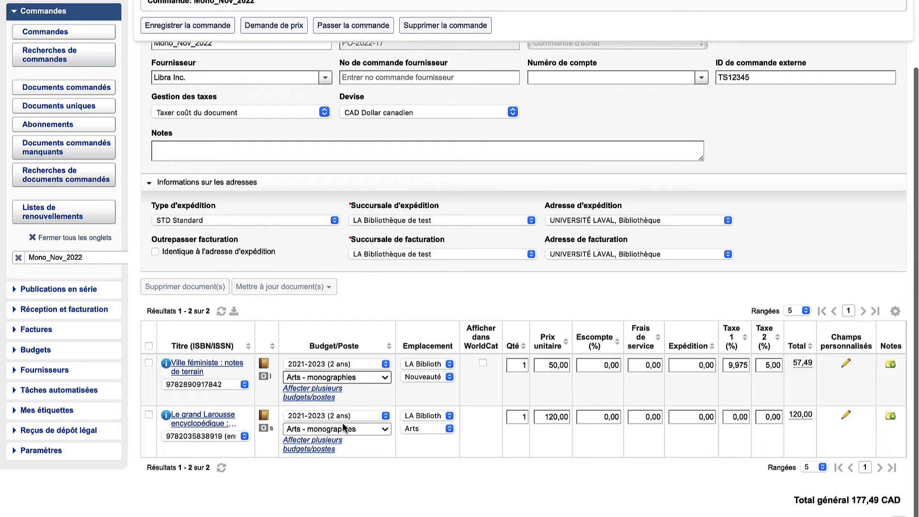
# Open the Larousse's multiple-budget allocation and add a second line with budget 2021-2023 (2 ans) and fund Arts - périodiques.
pyautogui.moveTo(334, 378)
pyautogui.click(332, 444)
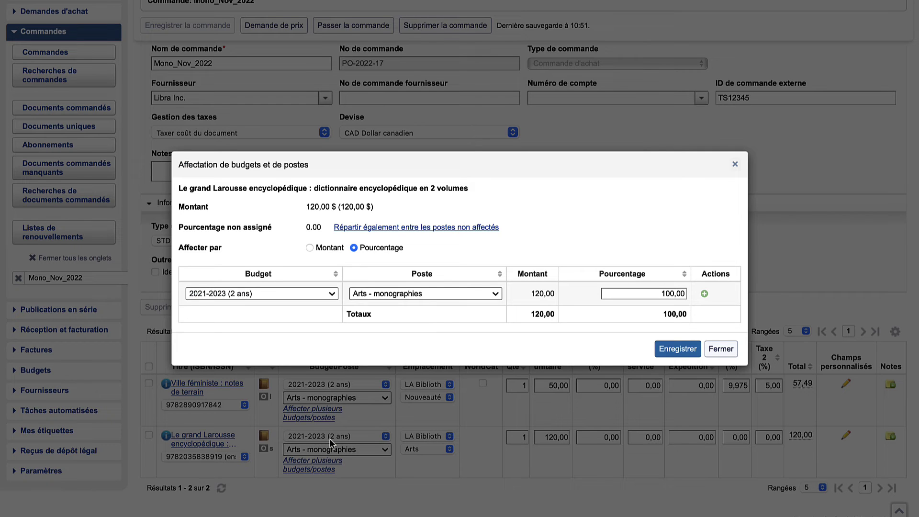
pyautogui.click(704, 294)
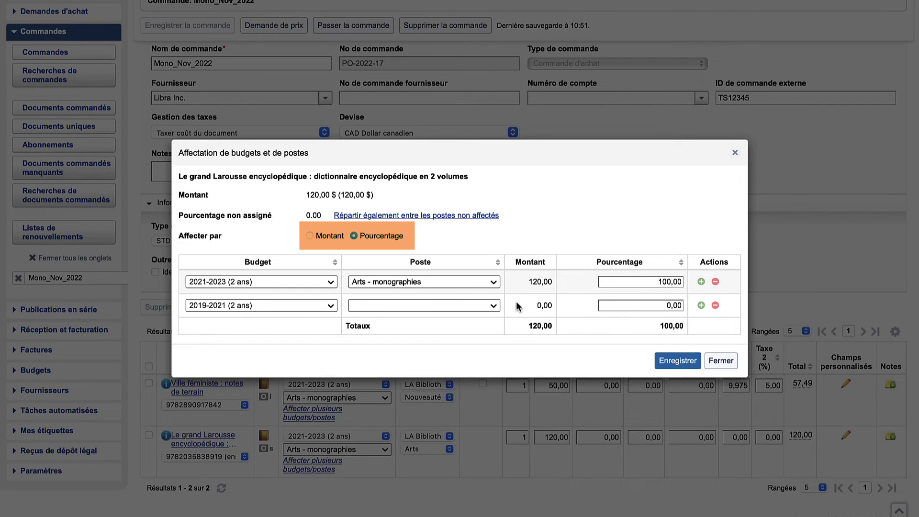
pyautogui.click(493, 305)
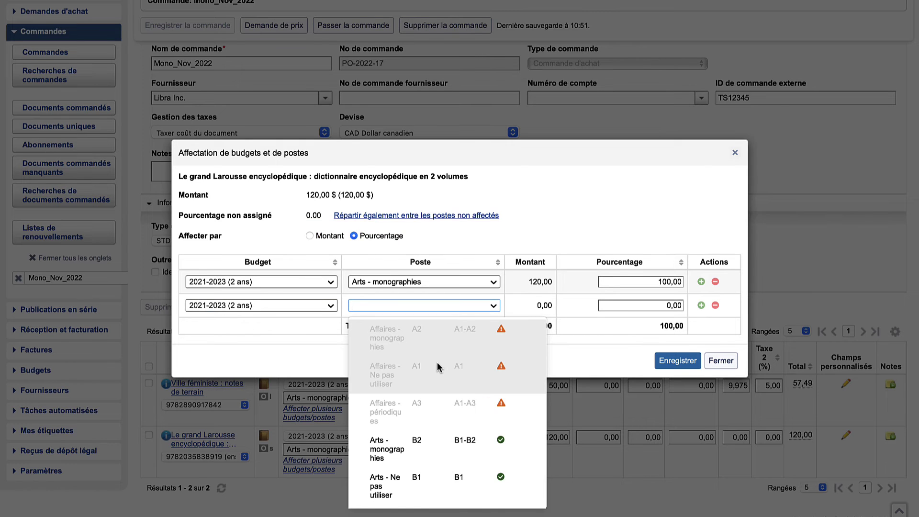
pyautogui.scroll(-3, 437, 368)
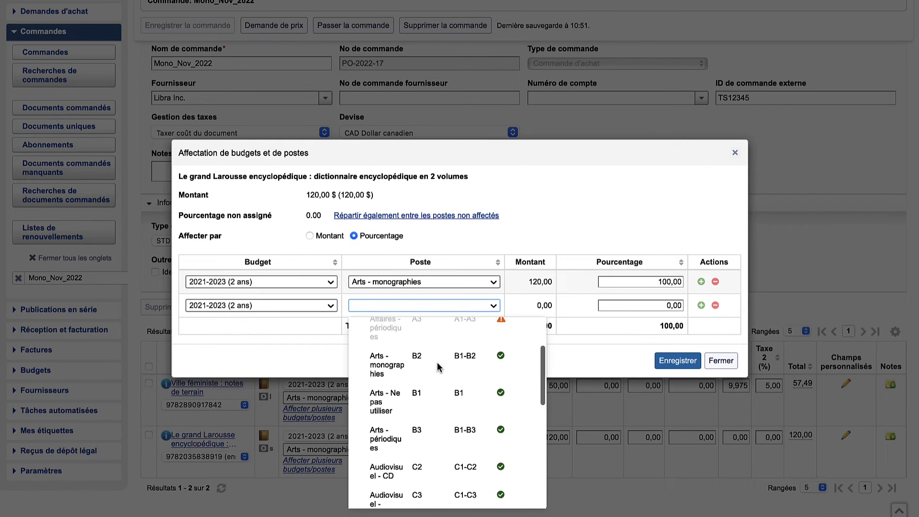
pyautogui.scroll(-3, 437, 367)
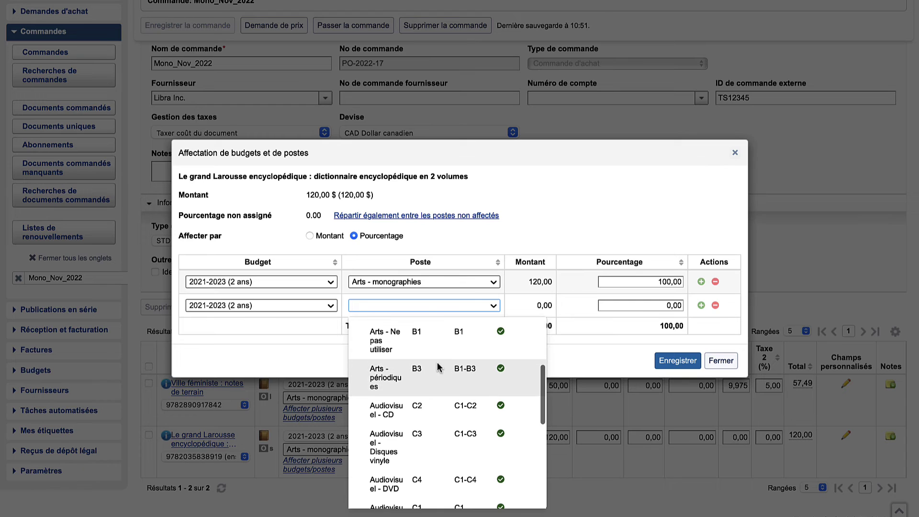
pyautogui.click(395, 381)
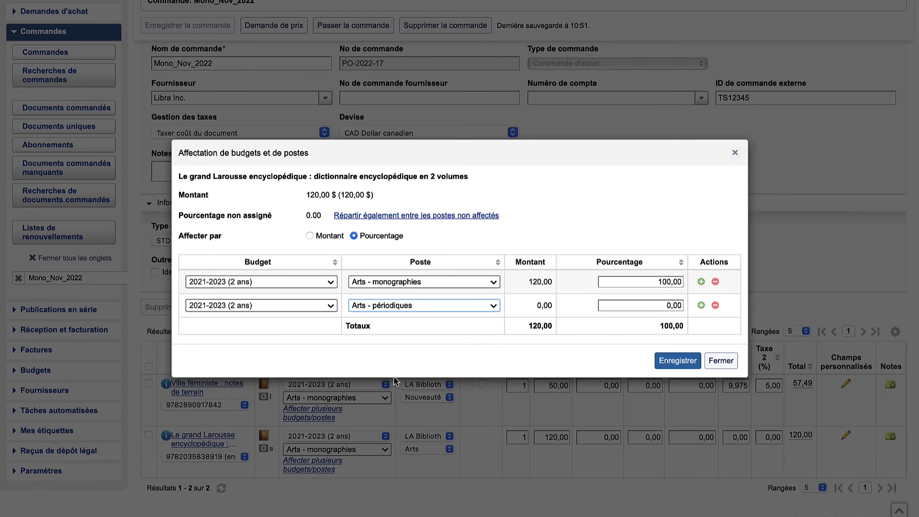
# Set both fund allocations to 50 percent, for Arts - monographies and Arts - périodiques, and save the allocation.
pyautogui.doubleClick(670, 281)
pyautogui.write('50')
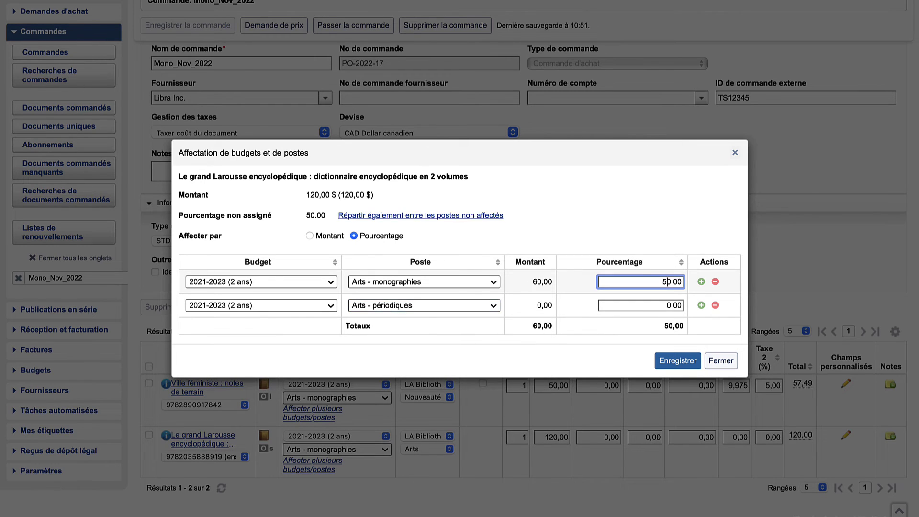
pyautogui.click(666, 305)
pyautogui.write('5')
pyautogui.click(574, 356)
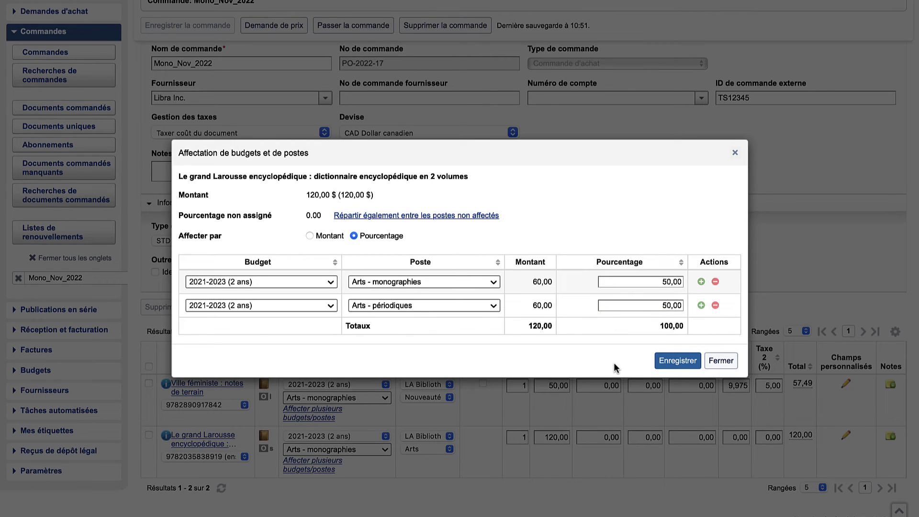
pyautogui.click(673, 362)
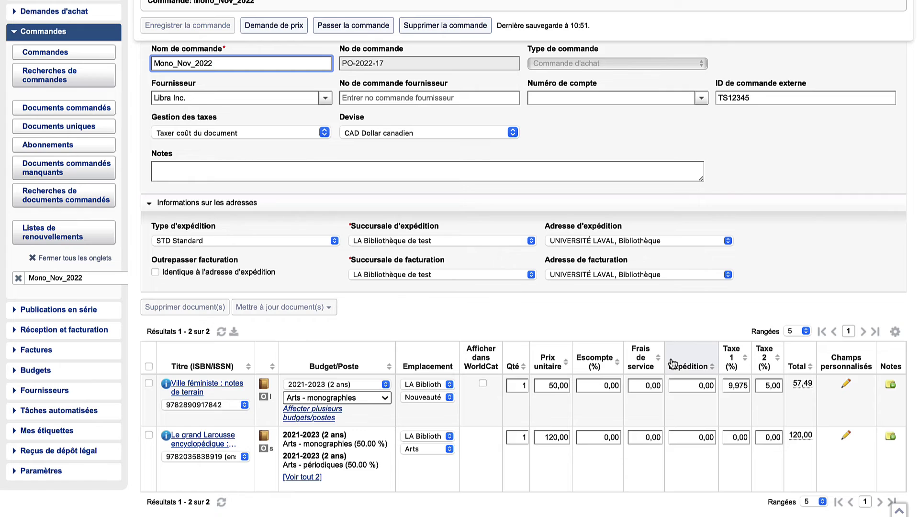
# Select all documents in the order and apply a 10 percent discount (Escompte) to them.
pyautogui.click(148, 366)
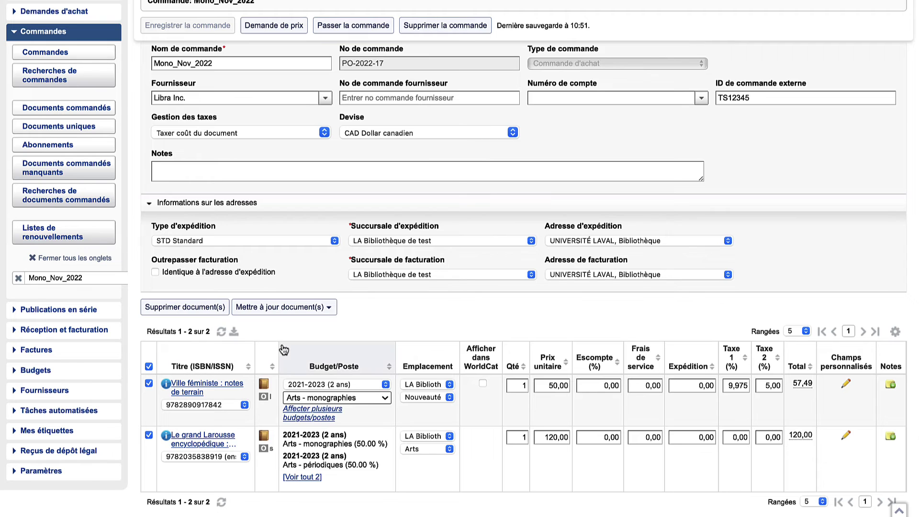
pyautogui.click(330, 308)
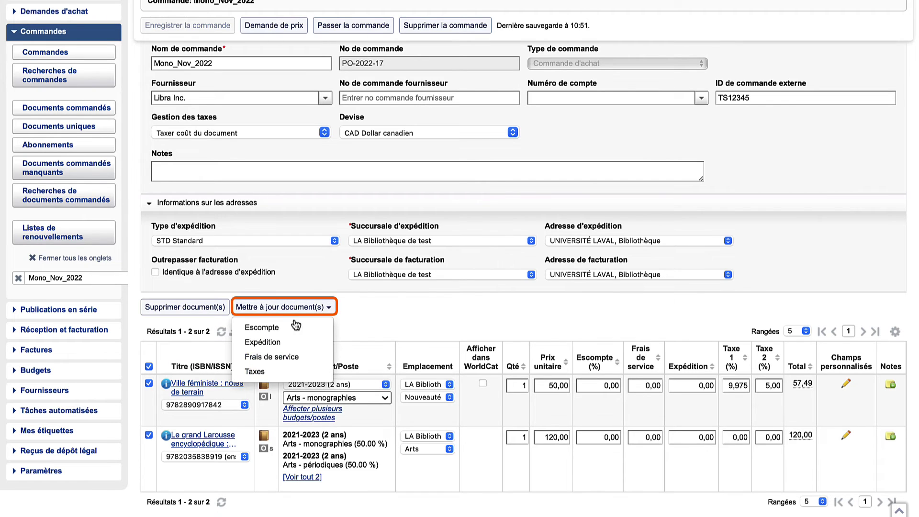
pyautogui.click(295, 330)
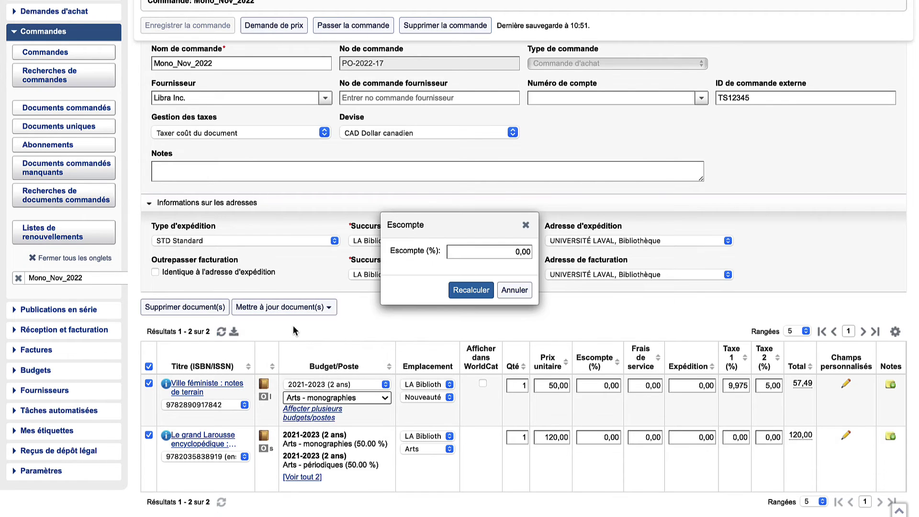
pyautogui.click(489, 252)
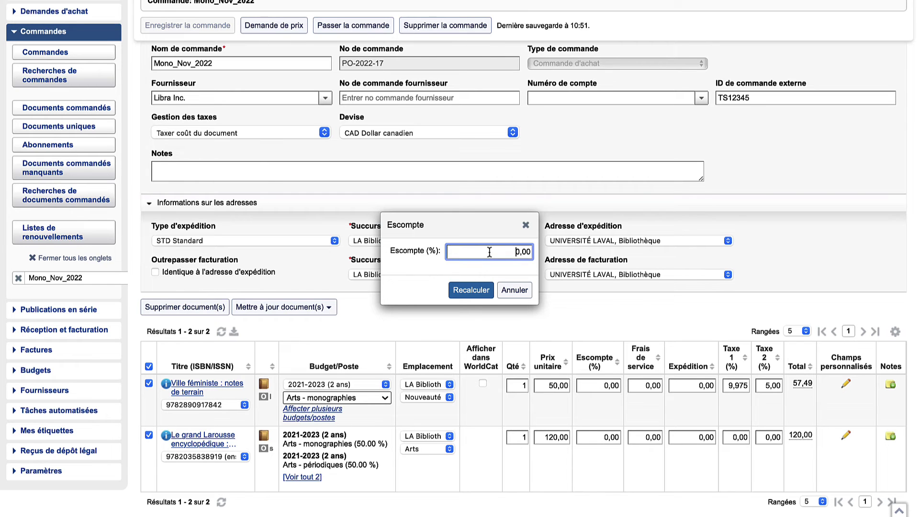
pyautogui.write('1')
pyautogui.click(472, 291)
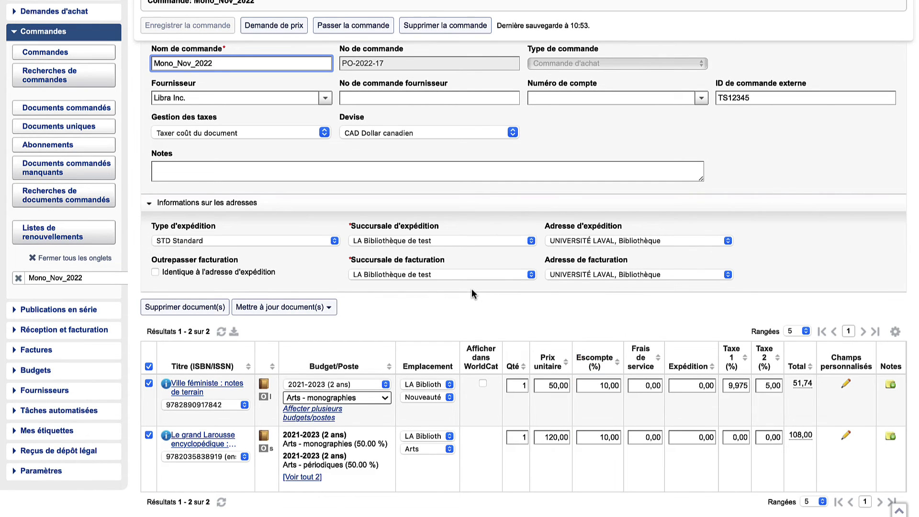
# Open the order item record of Le grand Larousse encyclopédique.
pyautogui.scroll(-1, 472, 294)
pyautogui.scroll(-1, 472, 290)
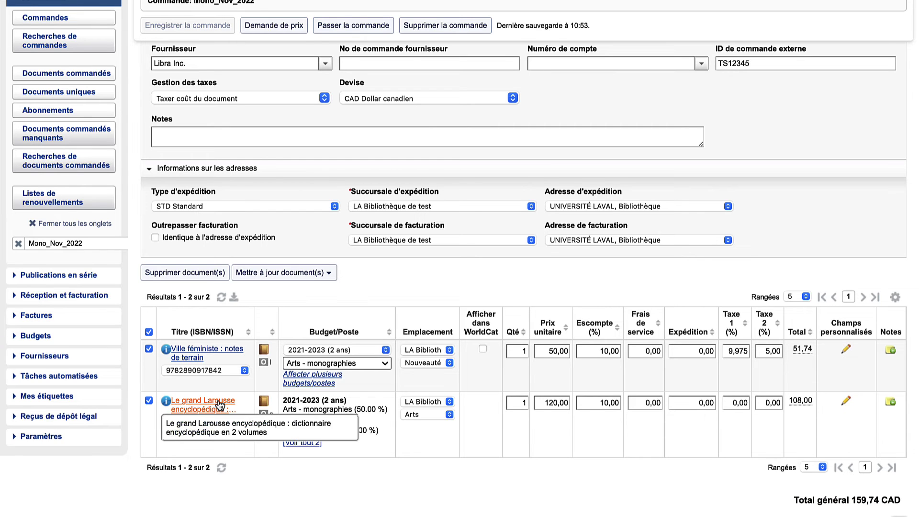
pyautogui.click(194, 401)
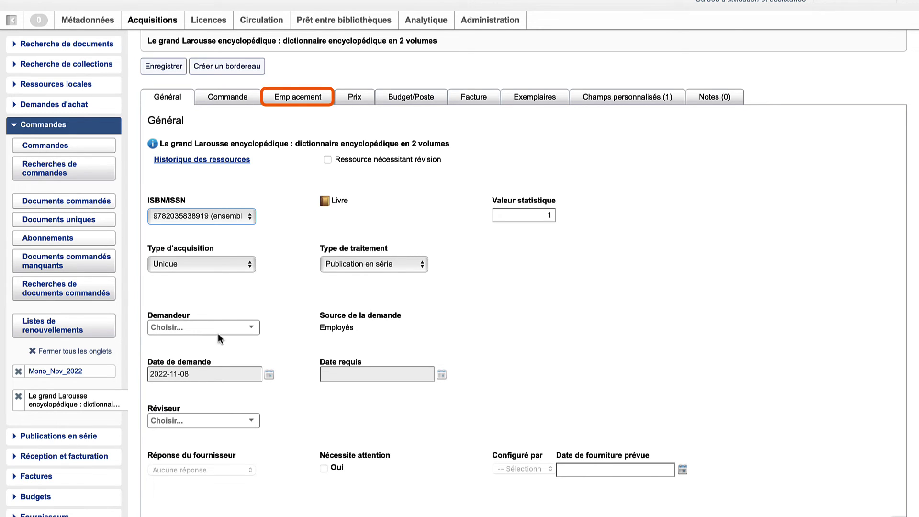
# Set the shelving location (Emplacement) of Le grand Larousse encyclopédique to Référence at LA Bibliothèque de test.
pyautogui.click(304, 100)
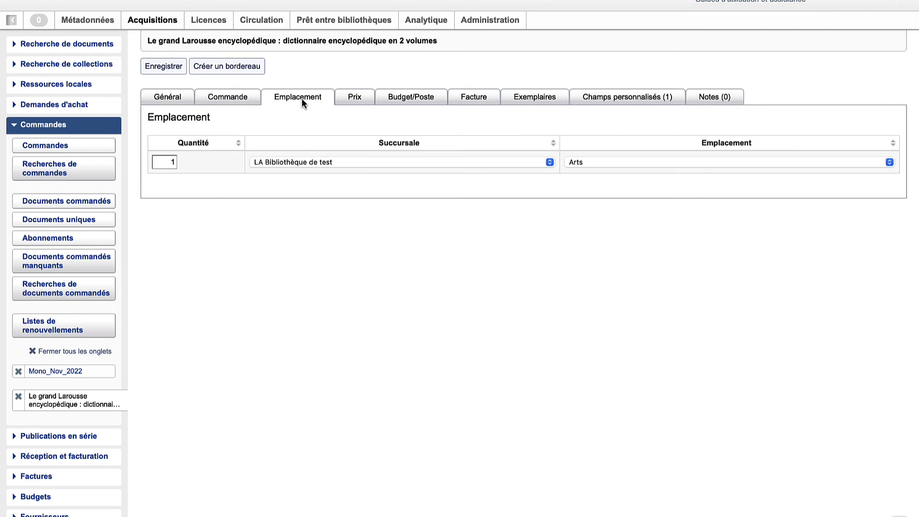
pyautogui.click(722, 161)
pyautogui.click(637, 275)
pyautogui.click(637, 281)
# Return to order Mono_Nov_2022 through the item's order details and enable display in WorldCat for Ville féministe.
pyautogui.click(225, 100)
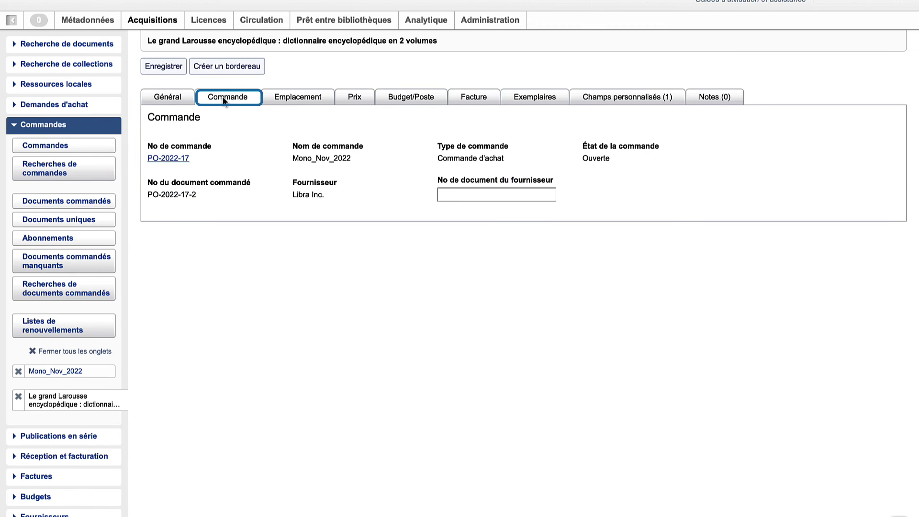
pyautogui.click(175, 159)
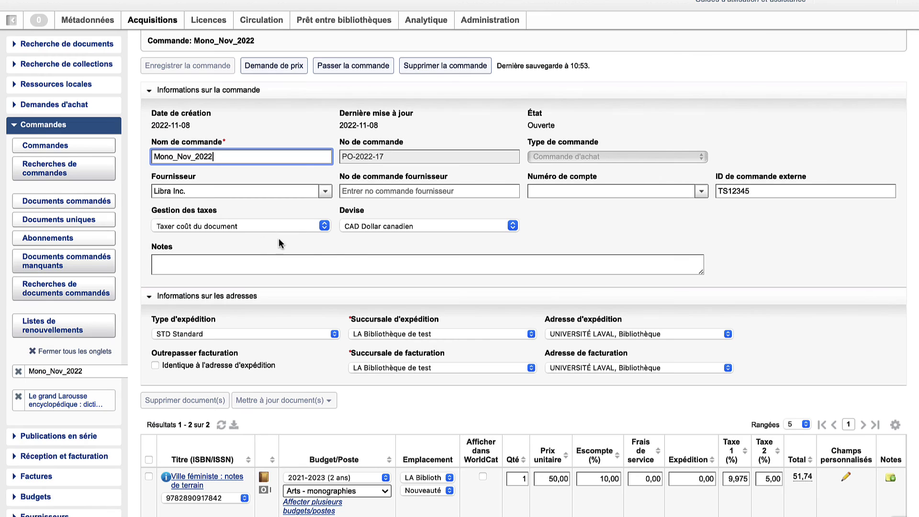
pyautogui.scroll(-5, 684, 230)
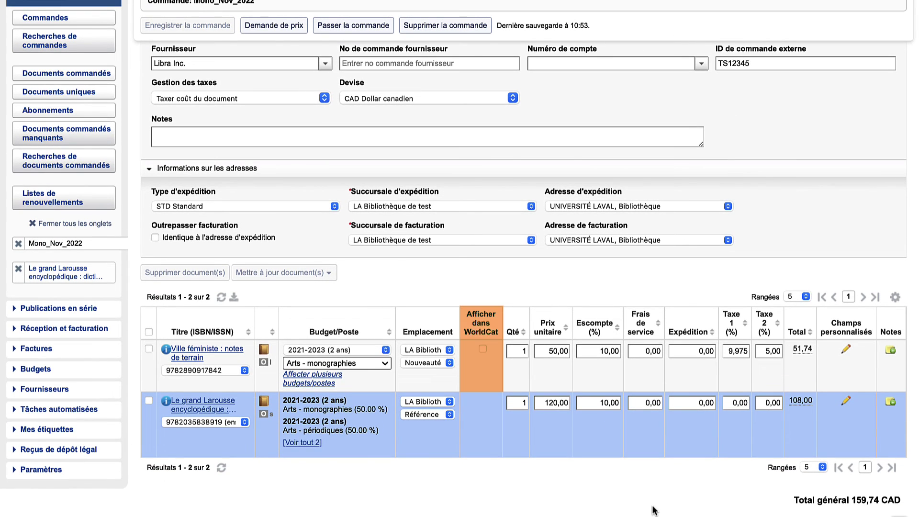
pyautogui.click(483, 349)
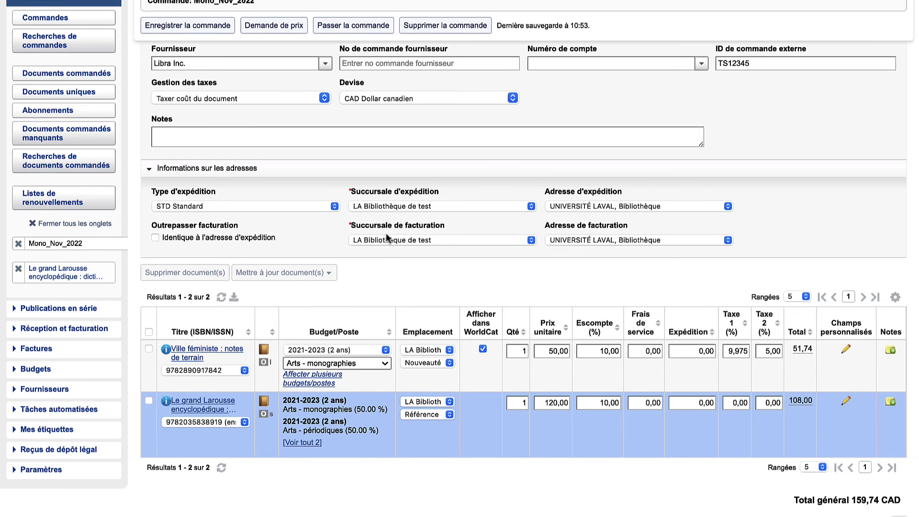
# Start placing order Mono_Nov_2022 with vendor notification (Aviser le fournisseur de cette commande) enabled and continue to the notification settings.
pyautogui.scroll(3, 388, 239)
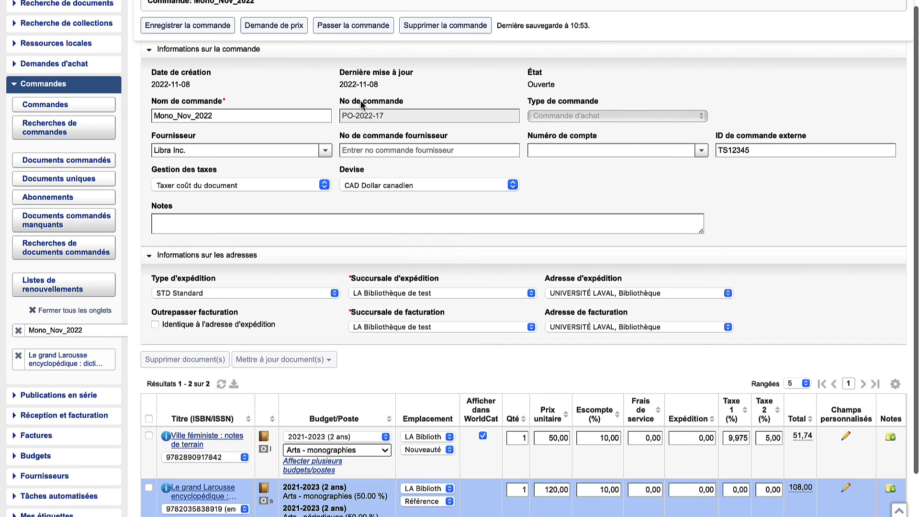
pyautogui.click(352, 27)
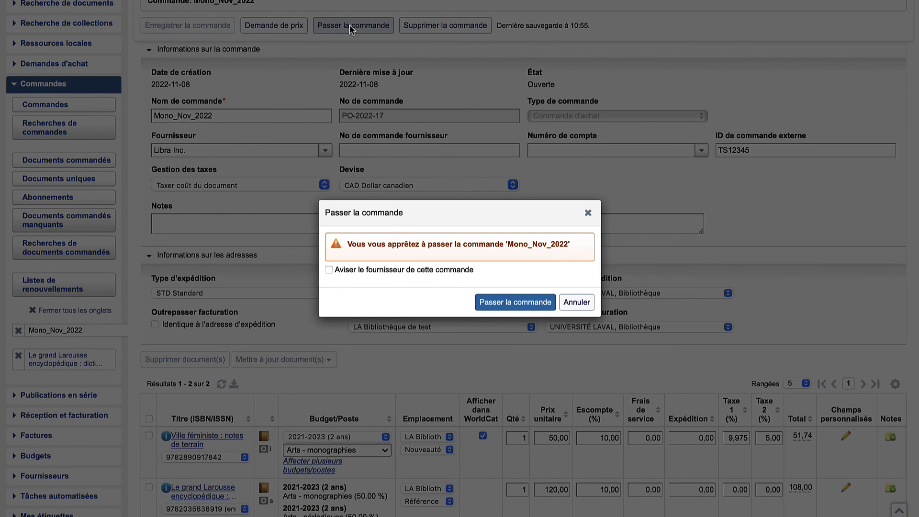
pyautogui.click(328, 271)
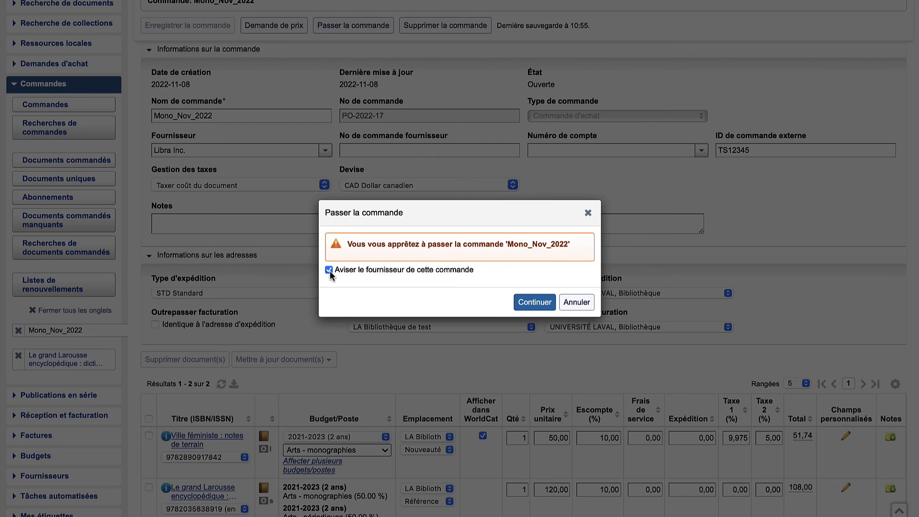
pyautogui.click(538, 304)
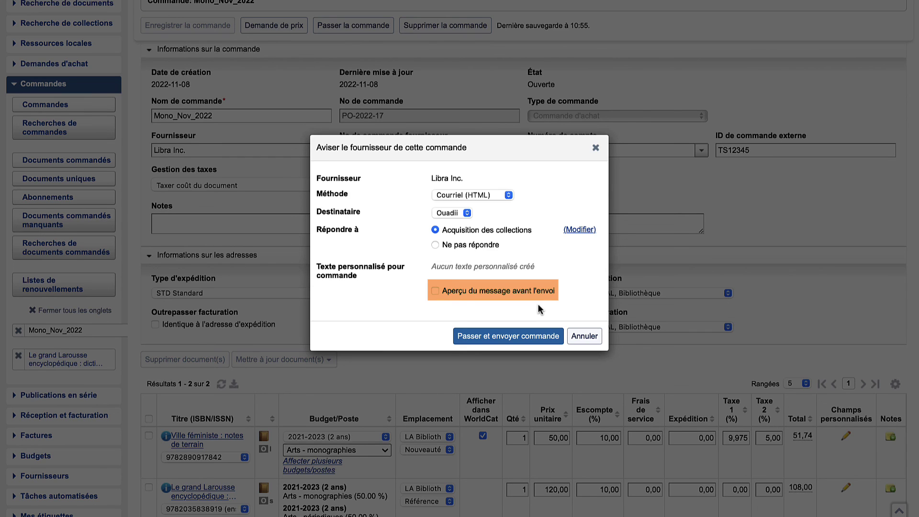
# Enable the message preview before sending, review the full order message, and place and send the order to Libra Inc.
pyautogui.click(435, 290)
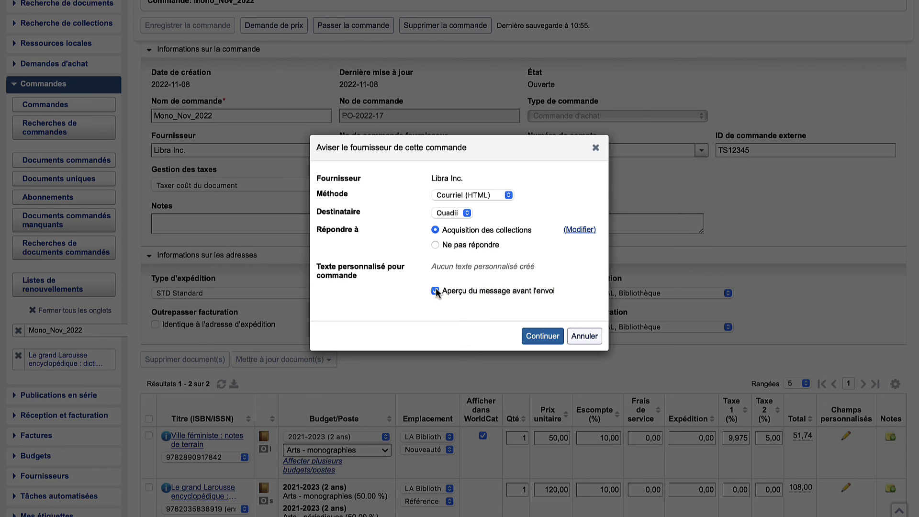
pyautogui.click(542, 335)
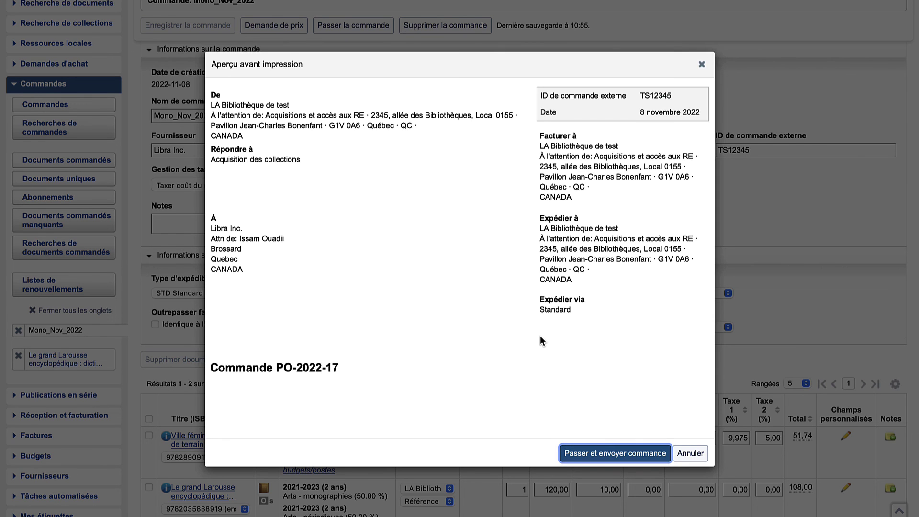
pyautogui.scroll(-4, 541, 338)
pyautogui.scroll(-3, 540, 340)
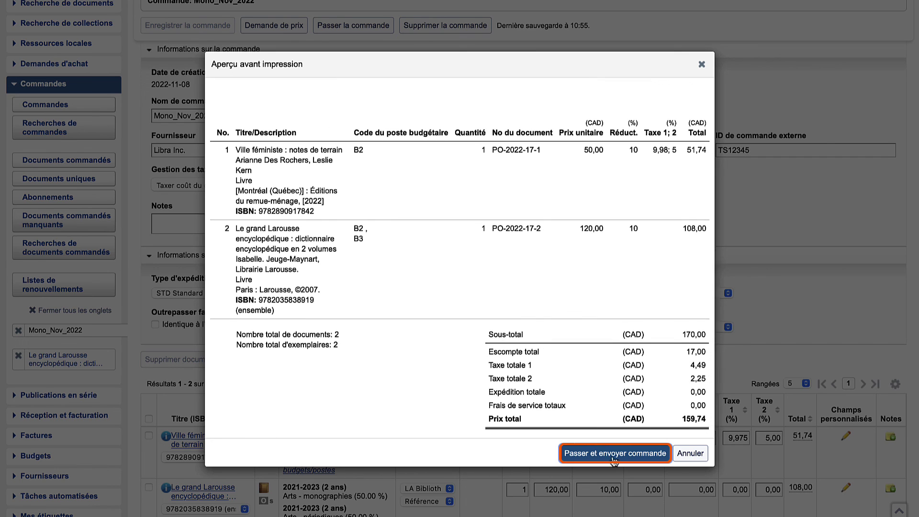
pyautogui.click(614, 455)
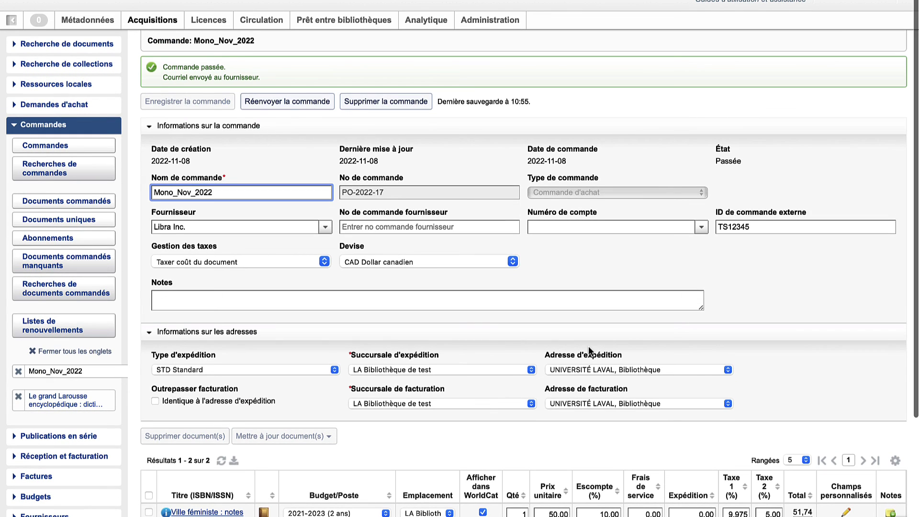